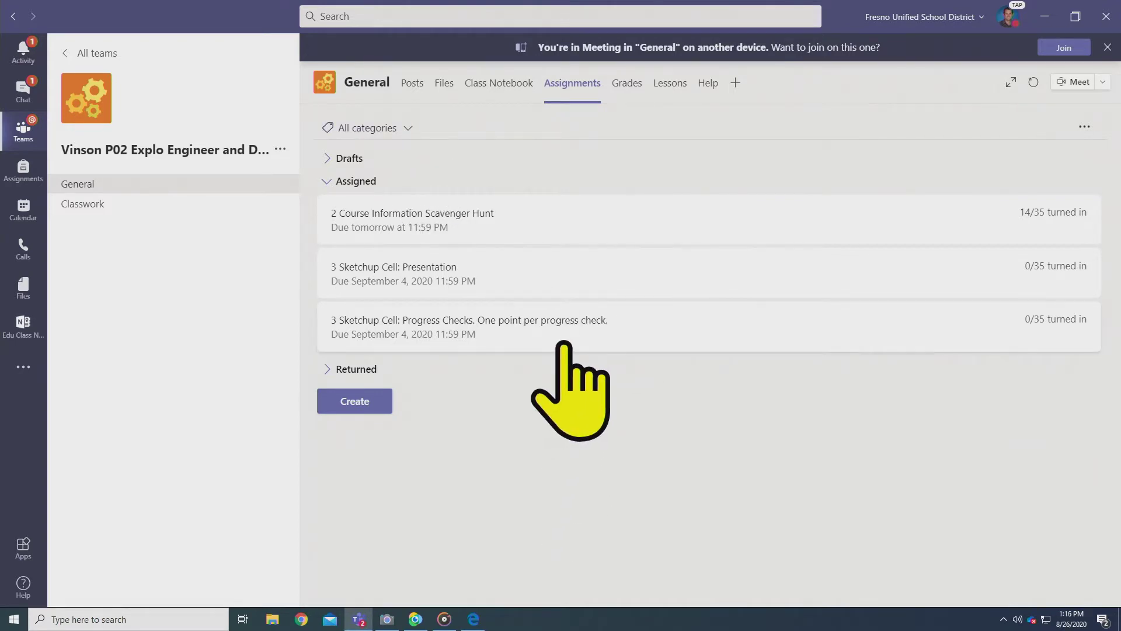
# Open the "3 Sketchup Cell: Progress Checks" assignment in student view and display its Sketchup Cell Checkpoints.pptx file.
pyautogui.click(564, 345)
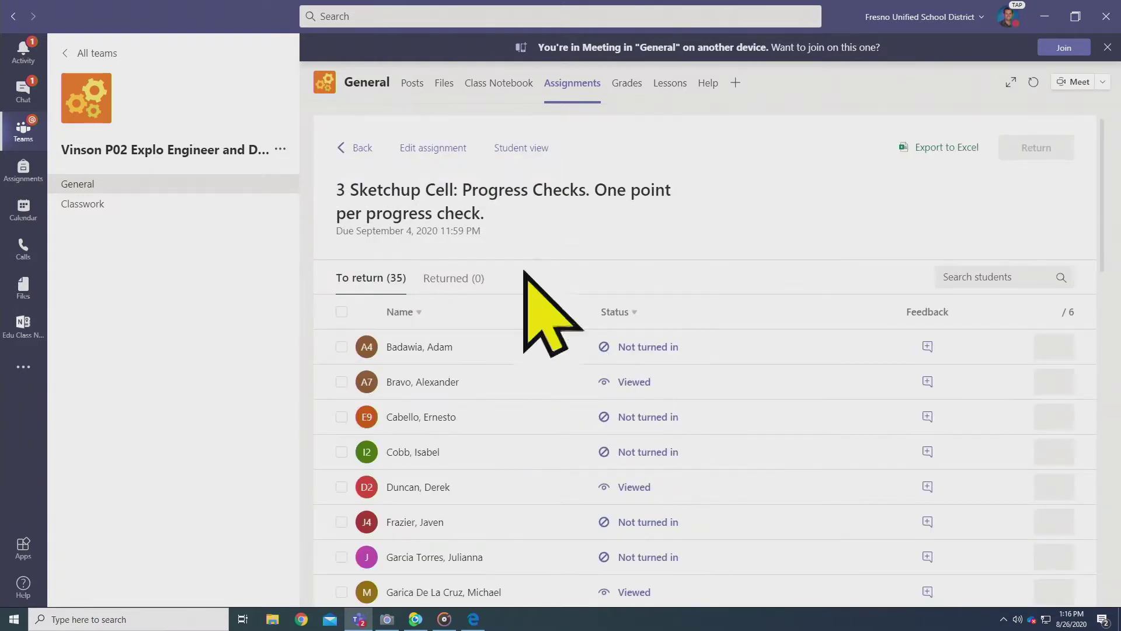
pyautogui.click(519, 148)
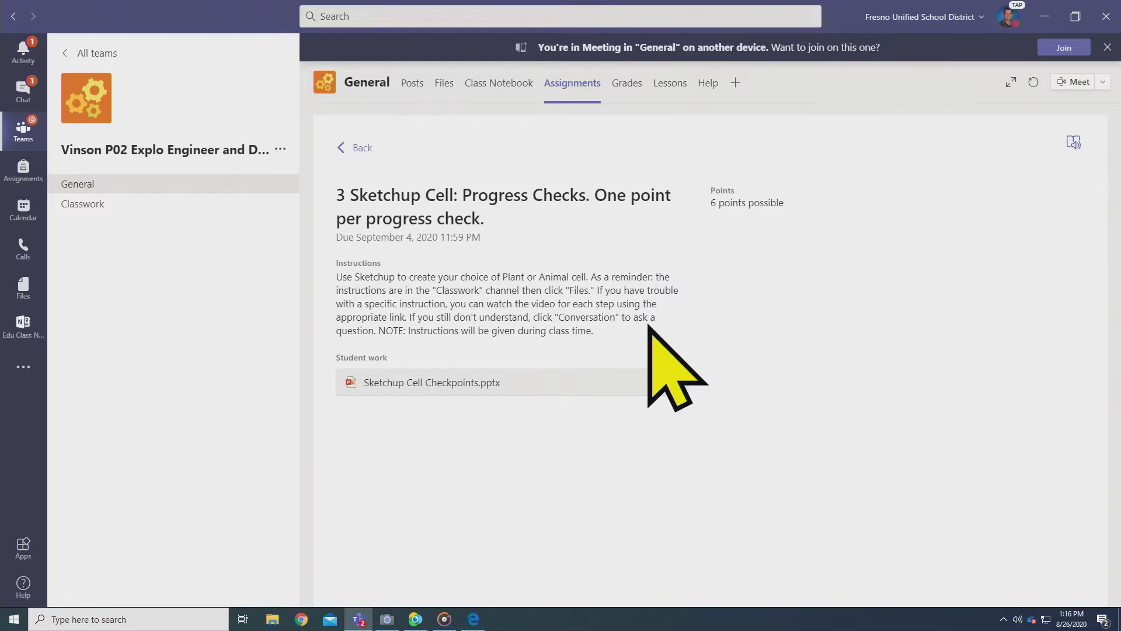
pyautogui.click(422, 386)
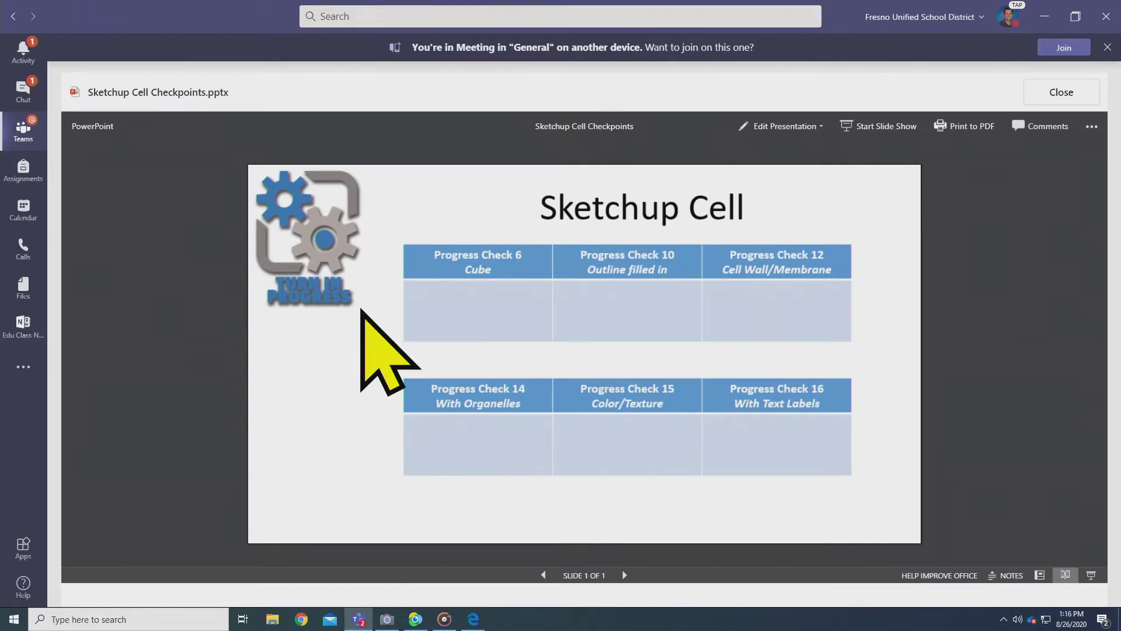
# Open the Help page of the P02 Explo Engineer and Design team's General channel and review the sign-in information and resource links.
pyautogui.click(42, 136)
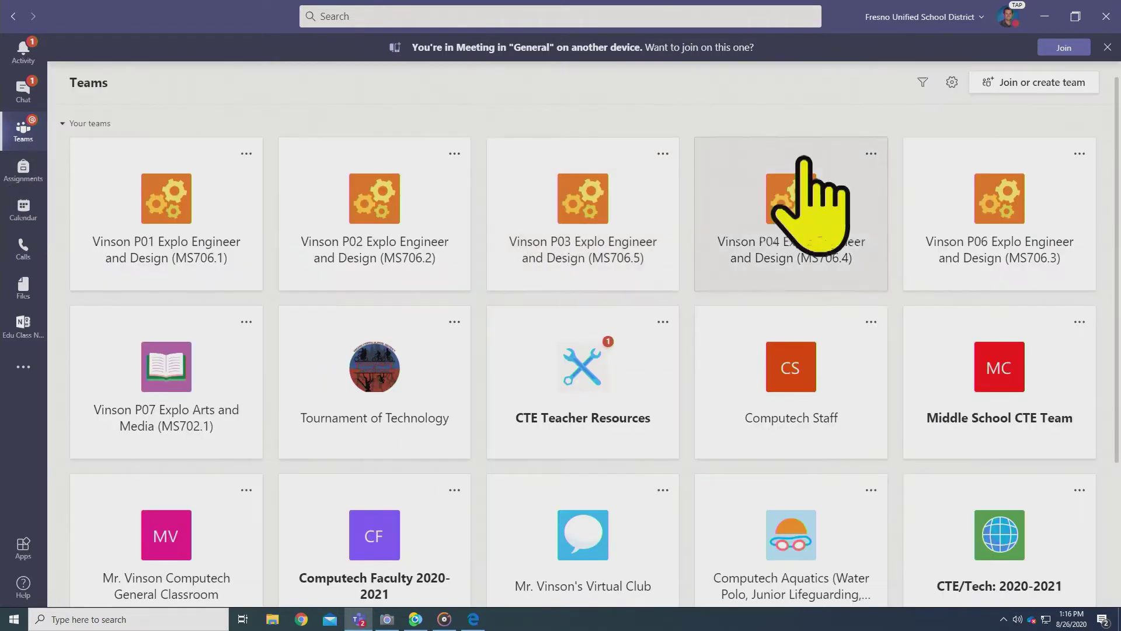
pyautogui.click(393, 251)
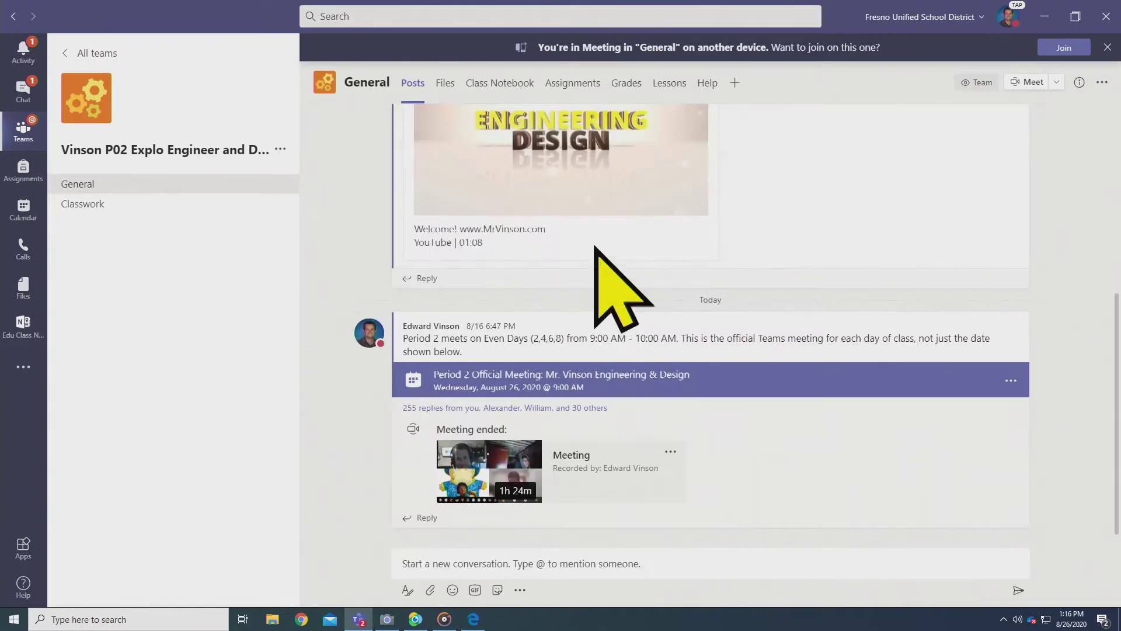
pyautogui.click(708, 84)
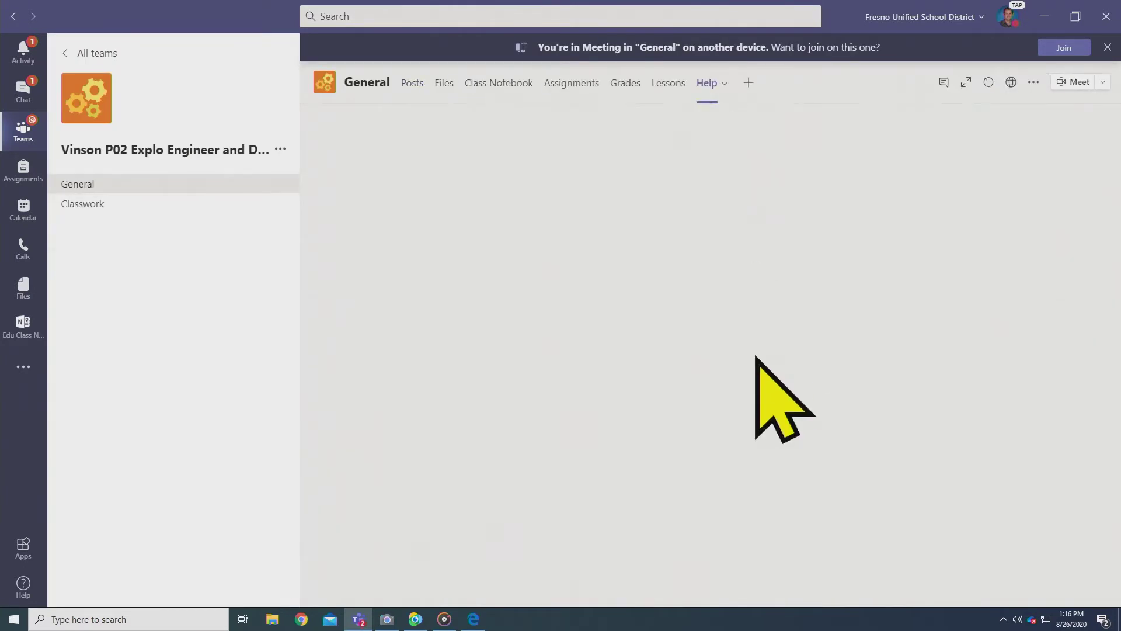
pyautogui.click(670, 423)
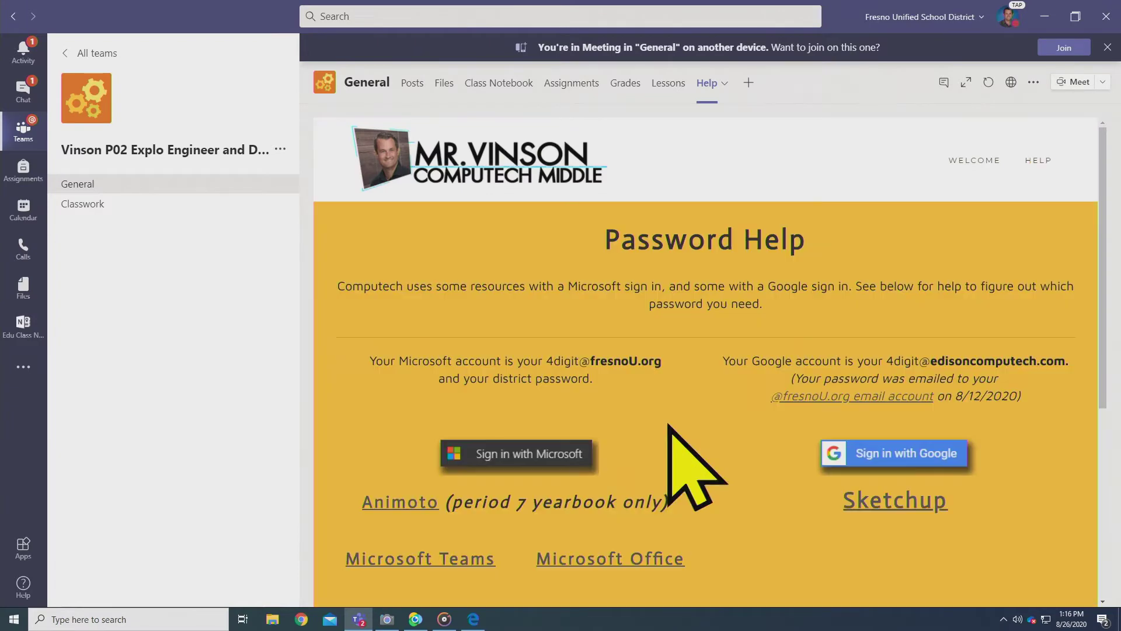
pyautogui.scroll(-2, 747, 391)
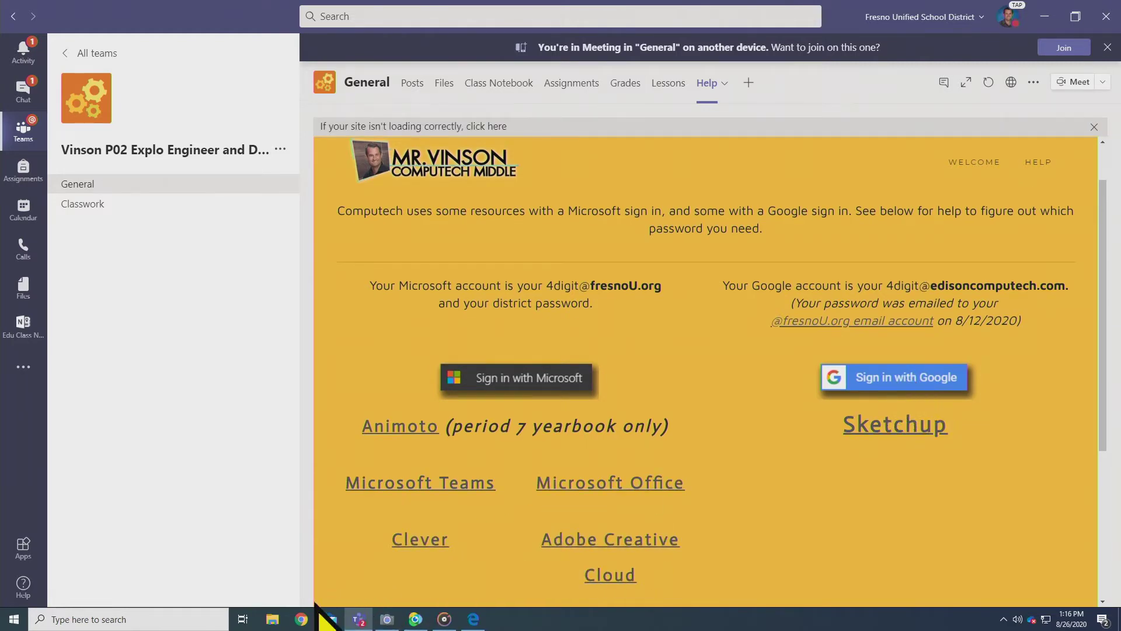
pyautogui.click(302, 619)
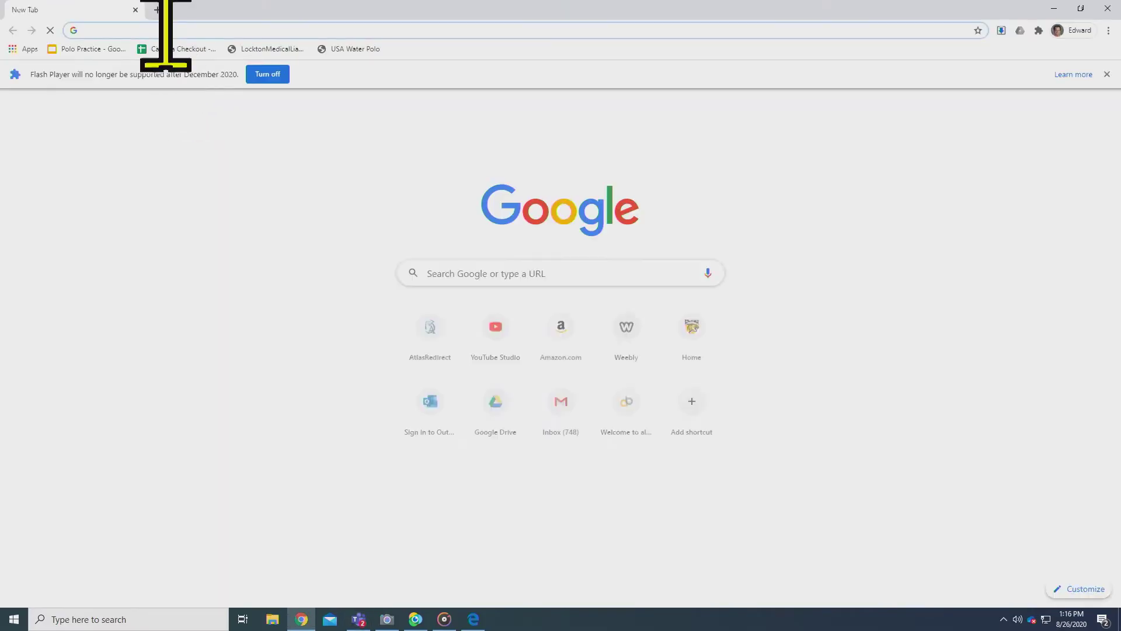
pyautogui.click(1106, 74)
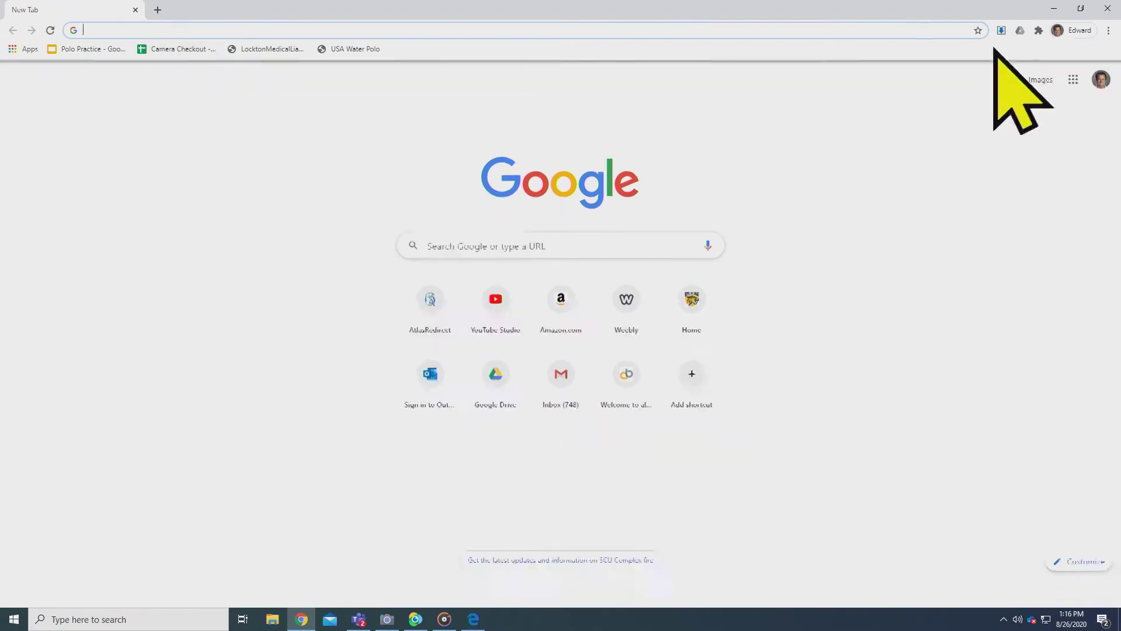
pyautogui.click(894, 30)
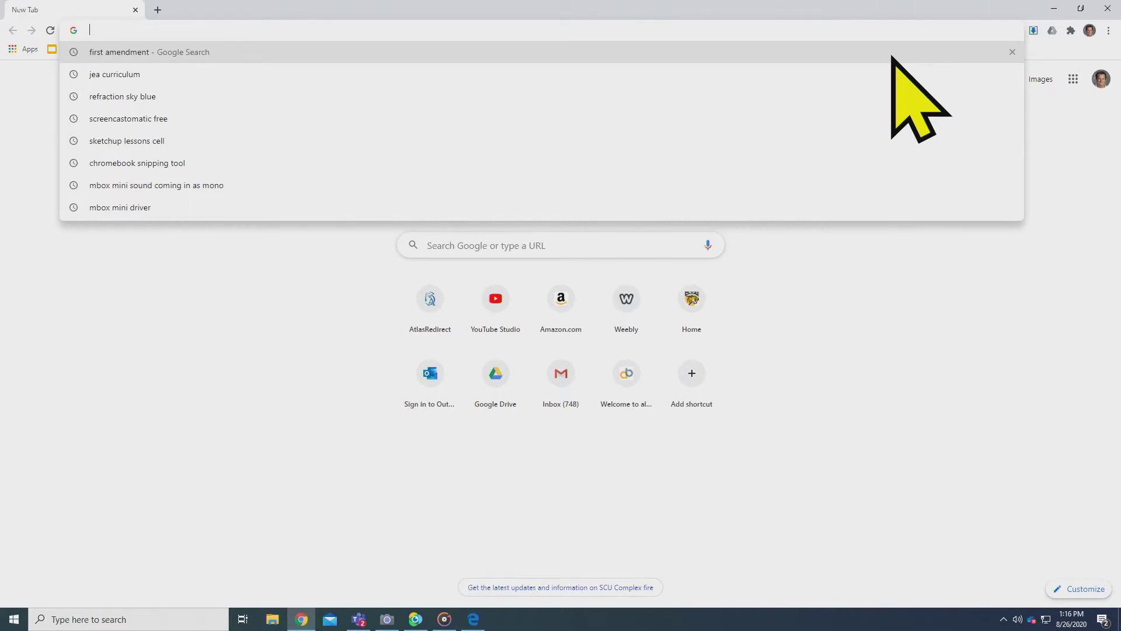
pyautogui.write('https://edu.sketchup.com/app')
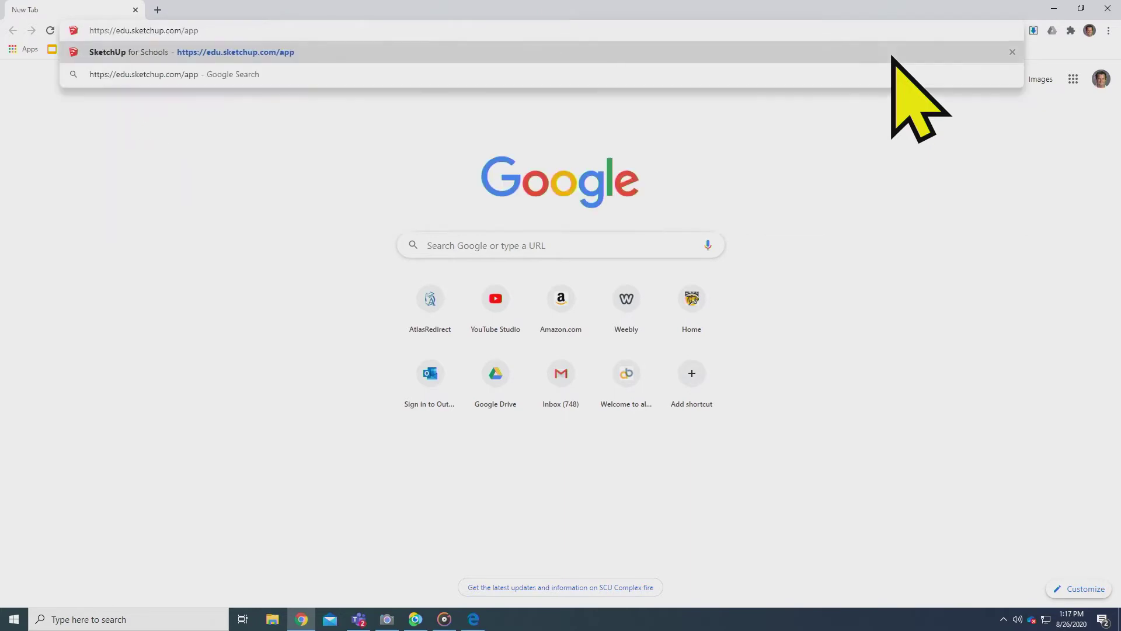
pyautogui.press('Return')
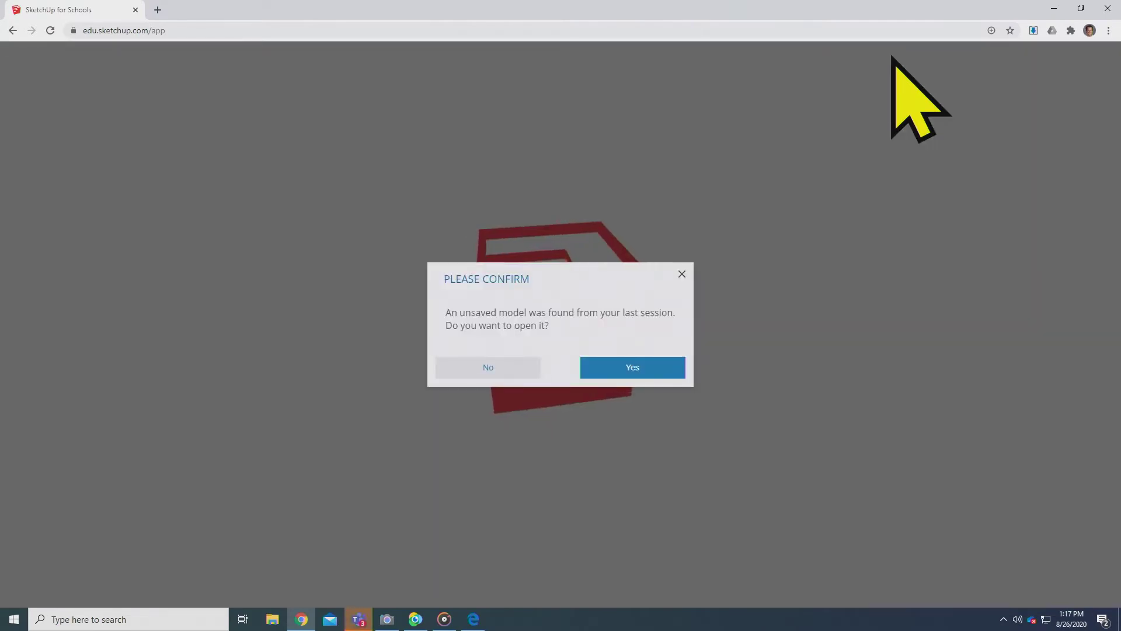
pyautogui.click(514, 370)
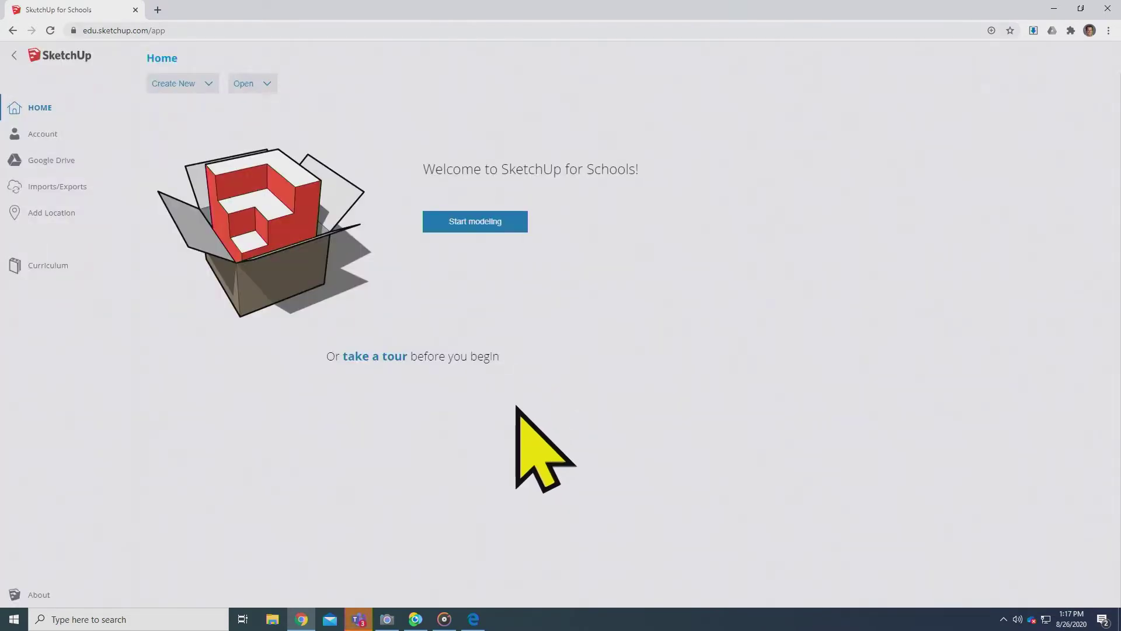
pyautogui.click(360, 620)
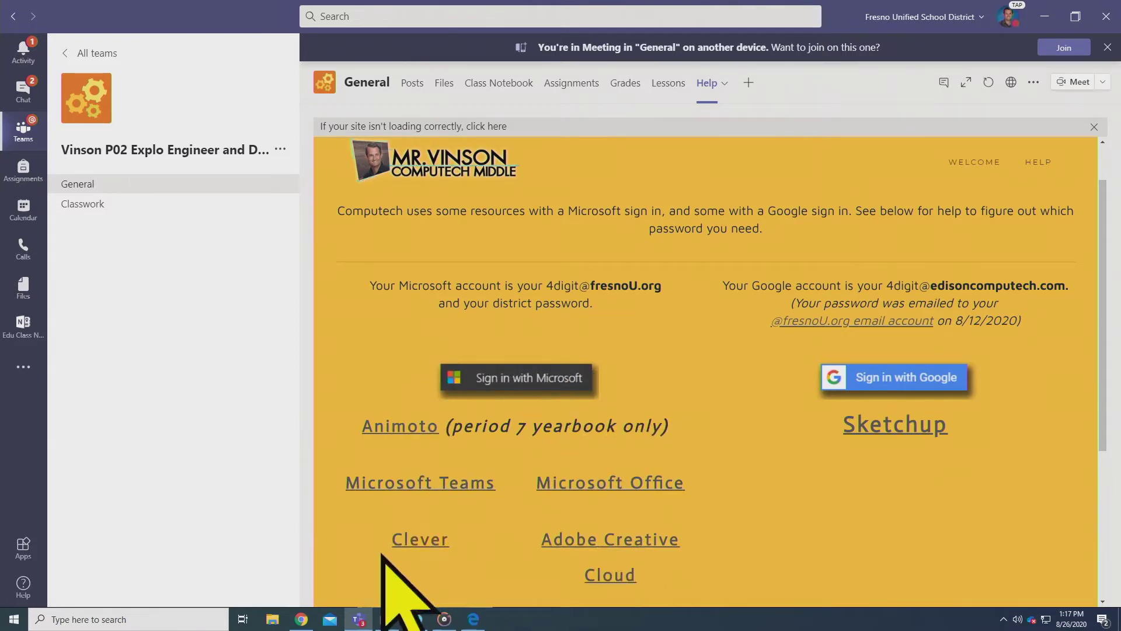
pyautogui.moveTo(303, 620)
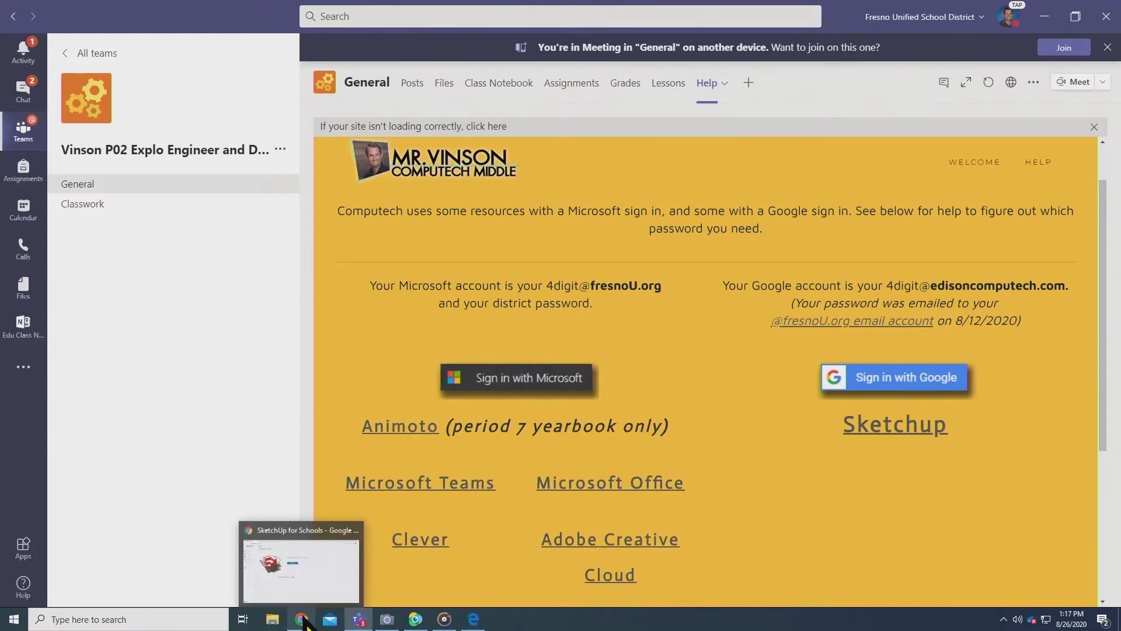
pyautogui.click(315, 584)
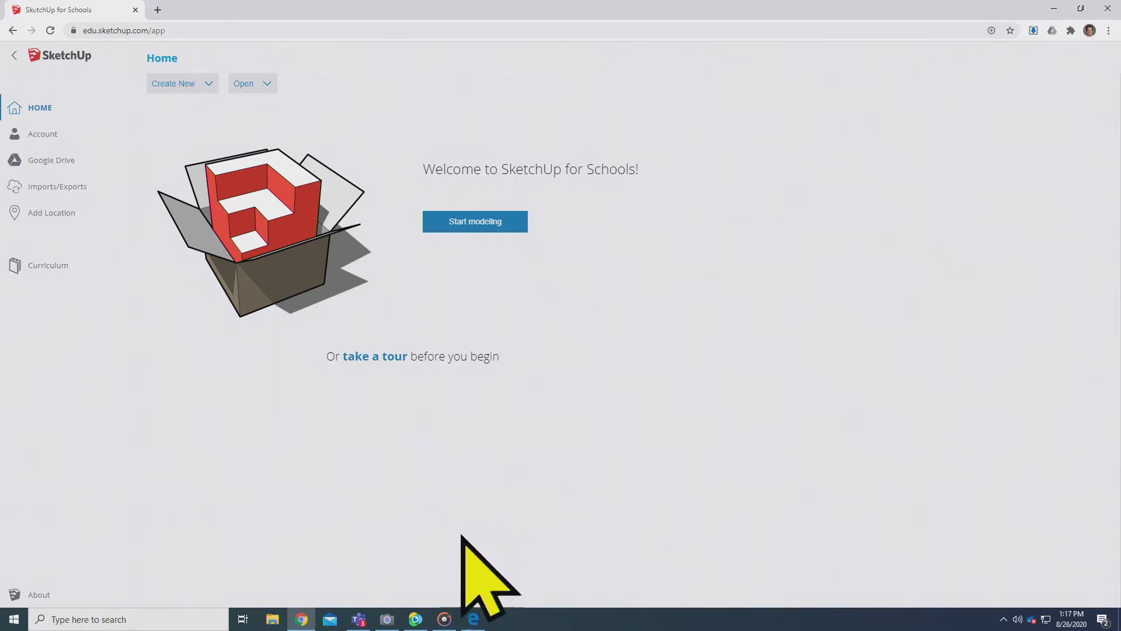
# Switch to Teams and open Slide06.JPG from the 3 Sketchup Cell folder in the Classwork channel's files.
pyautogui.click(358, 619)
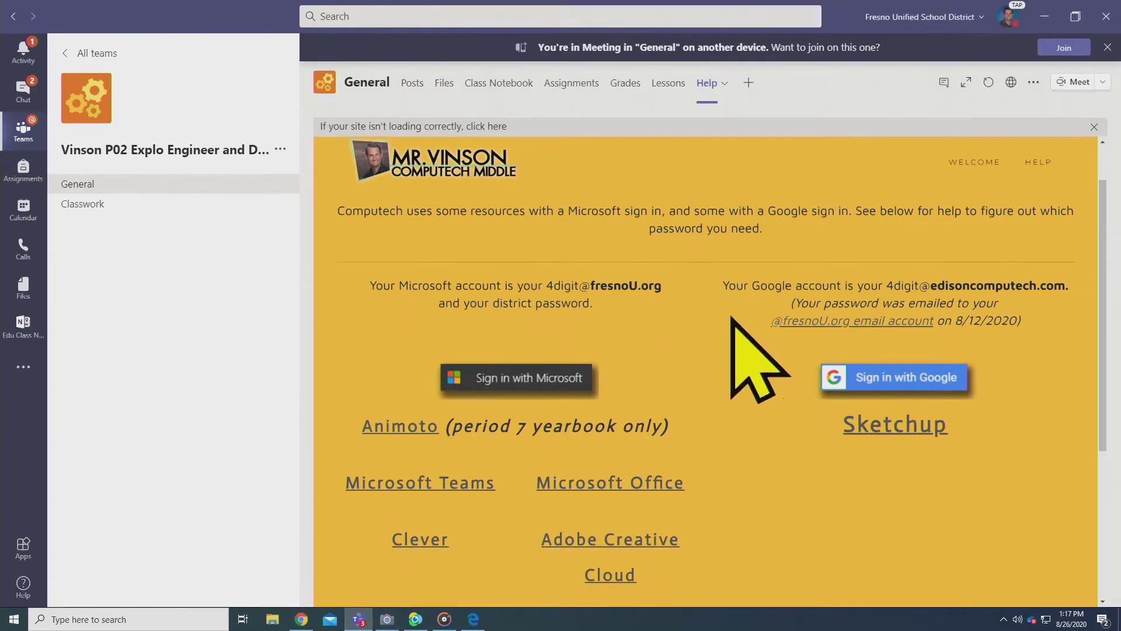
pyautogui.click(76, 208)
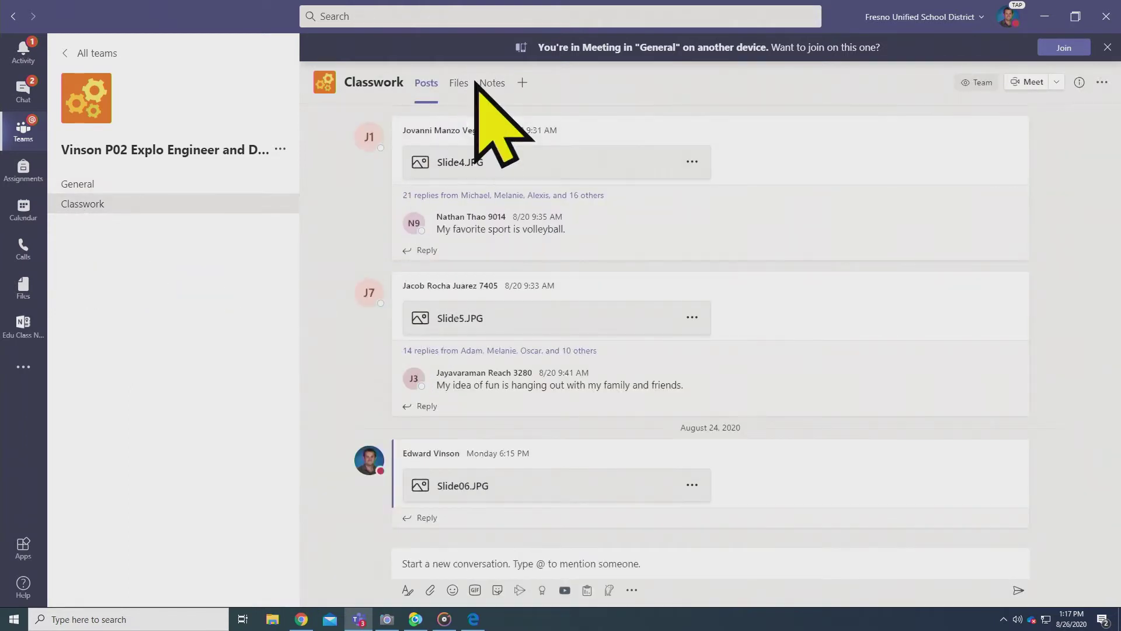
pyautogui.click(461, 88)
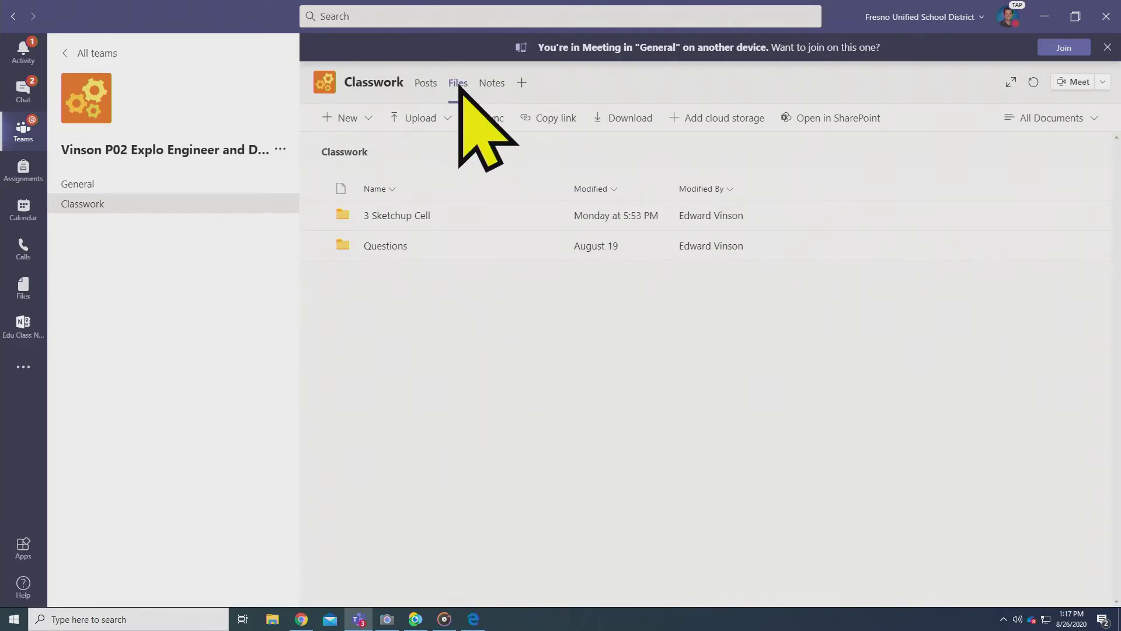
pyautogui.click(427, 216)
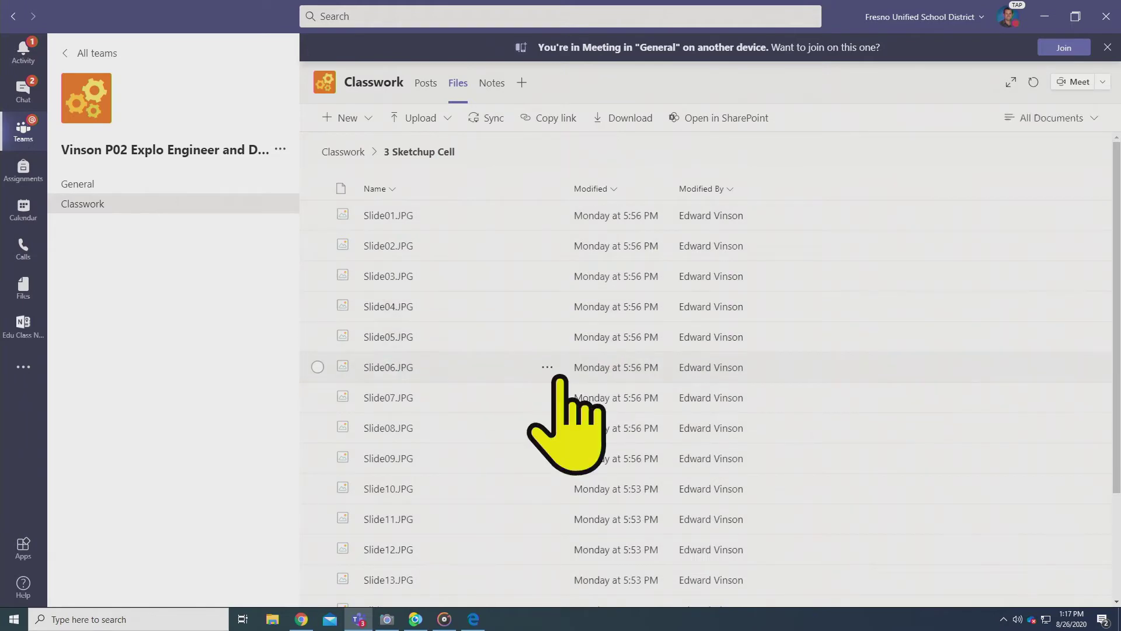
pyautogui.scroll(-2, 547, 345)
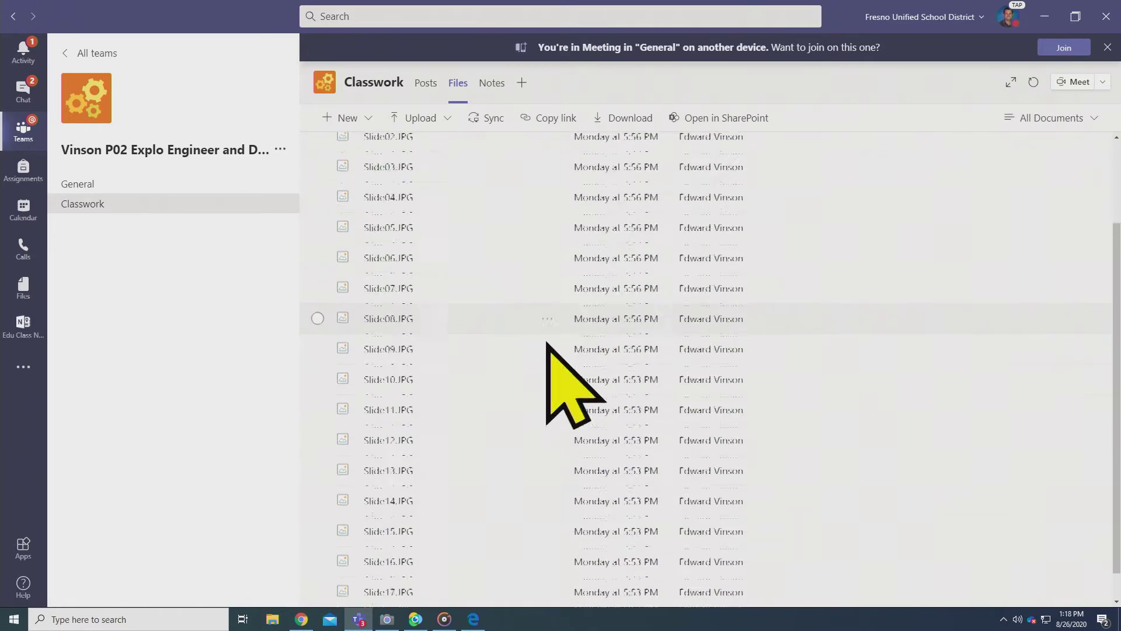
pyautogui.scroll(3, 555, 373)
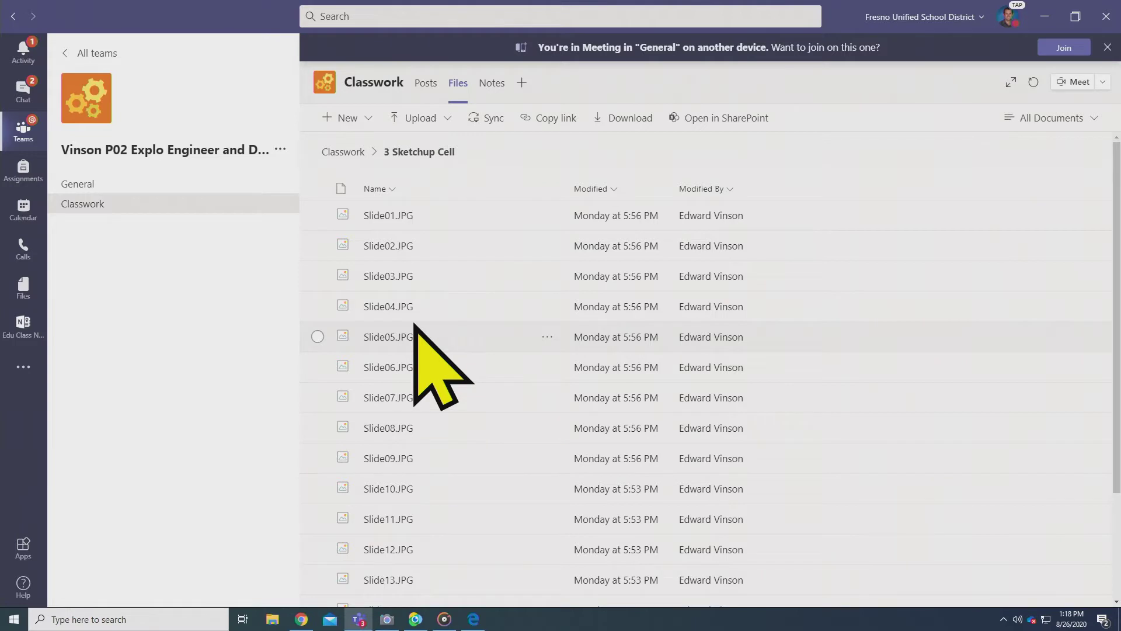
pyautogui.click(388, 367)
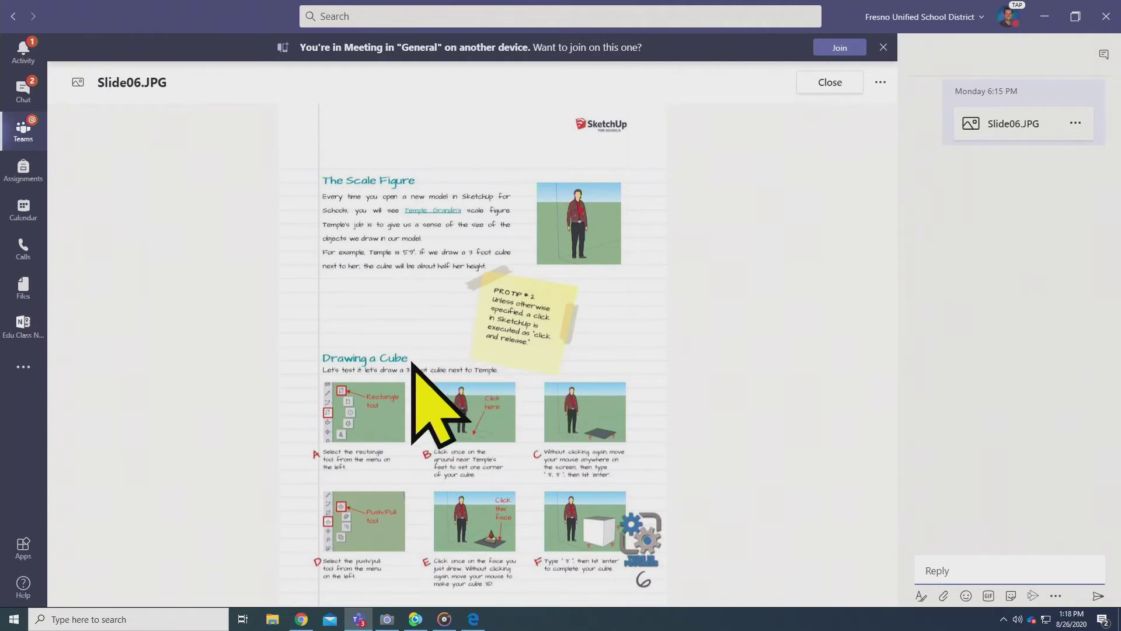
# Alternate between the SketchUp home page in Chrome and the Slide06.JPG instructions in Teams.
pyautogui.moveTo(304, 624)
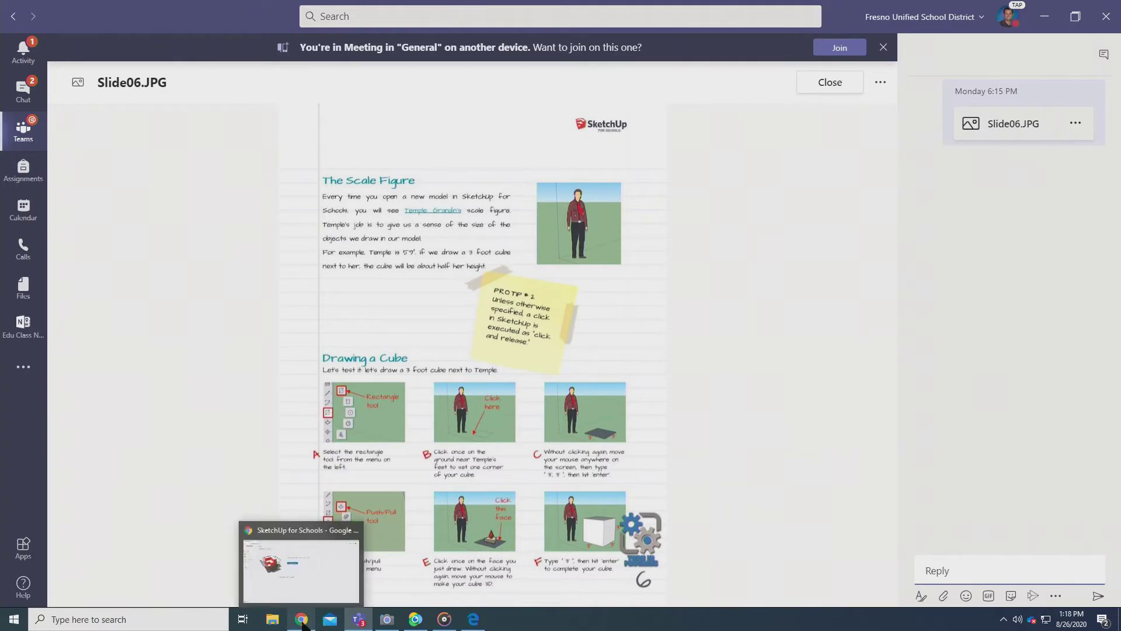
pyautogui.click(318, 555)
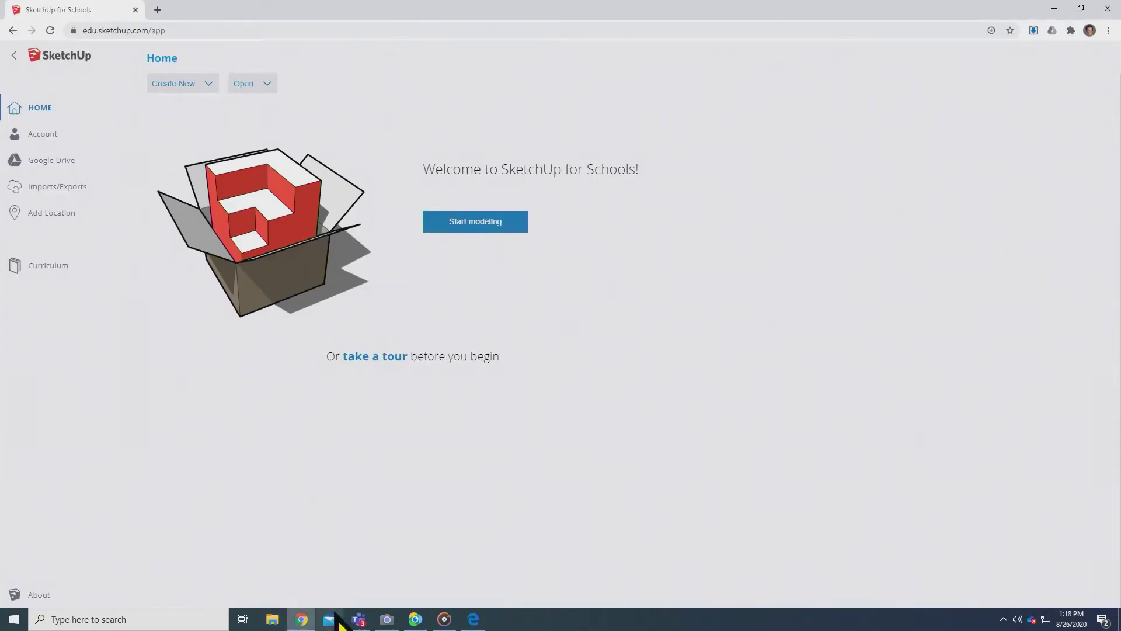
pyautogui.click(358, 620)
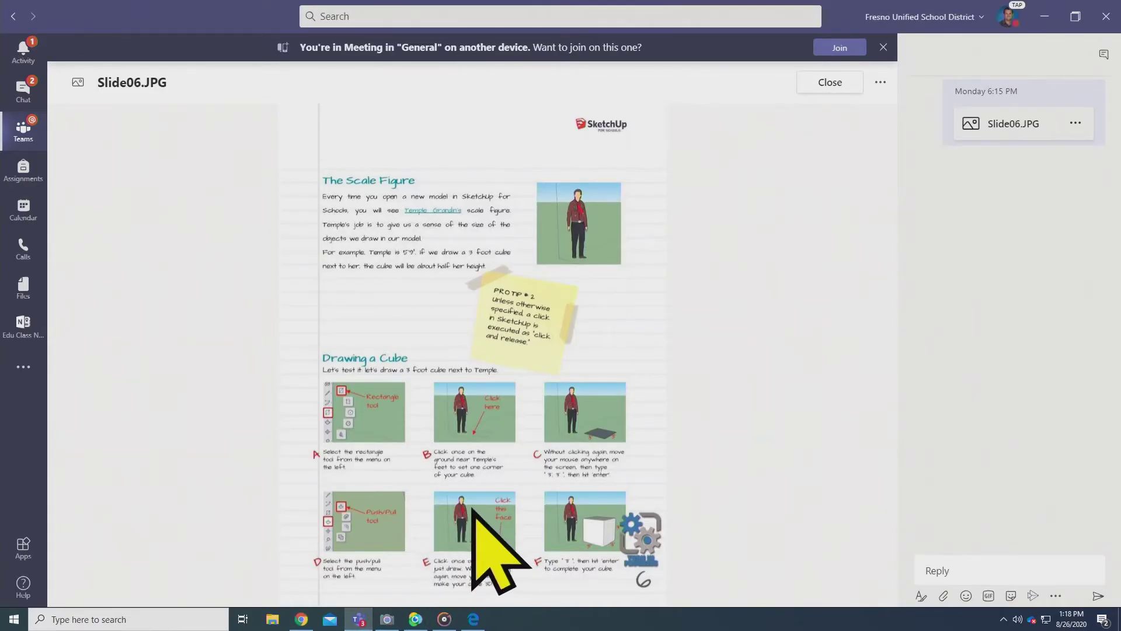
pyautogui.click(297, 619)
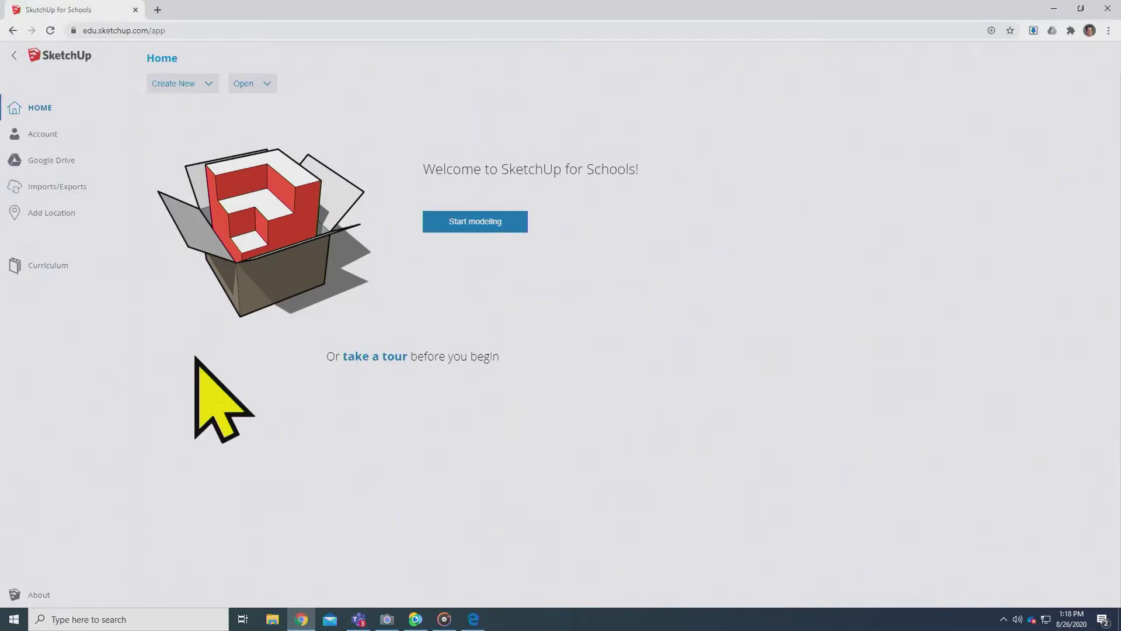
pyautogui.click(360, 621)
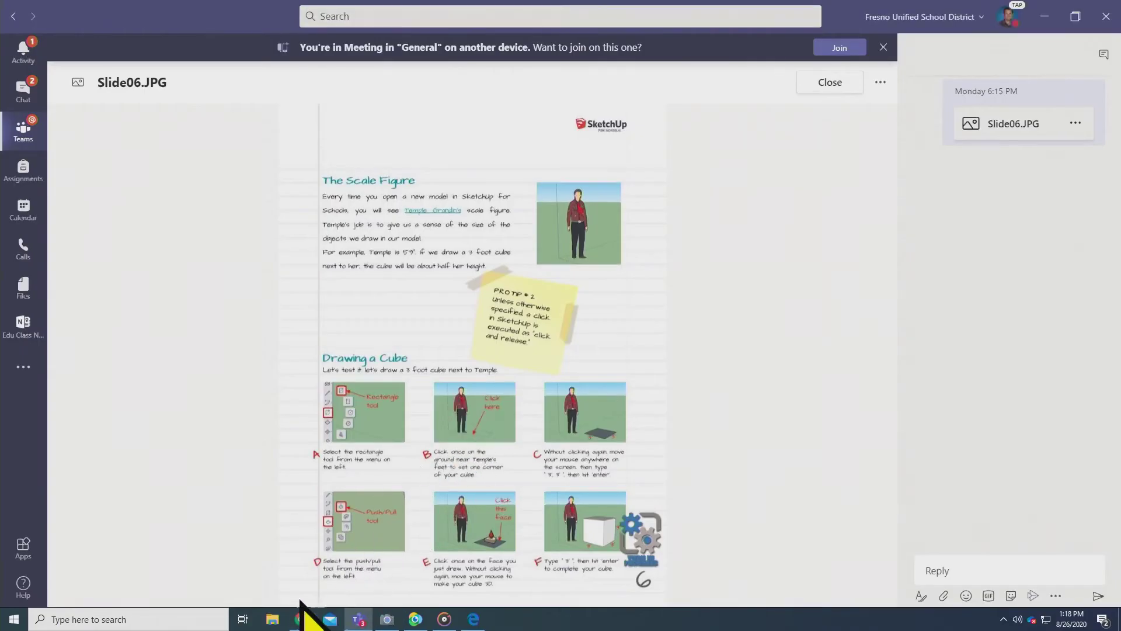
pyautogui.click(300, 620)
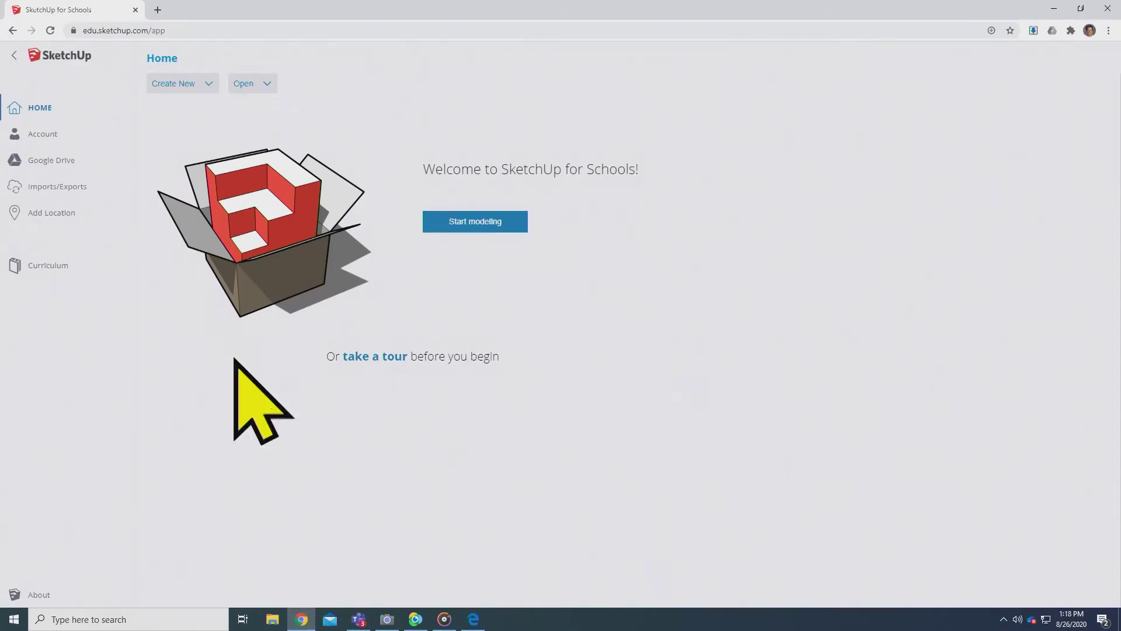
pyautogui.click(360, 620)
# Tile the Chrome SketchUp window to the right of the Teams slide, with Teams narrowed to about 40% of the screen width.
pyautogui.click(299, 619)
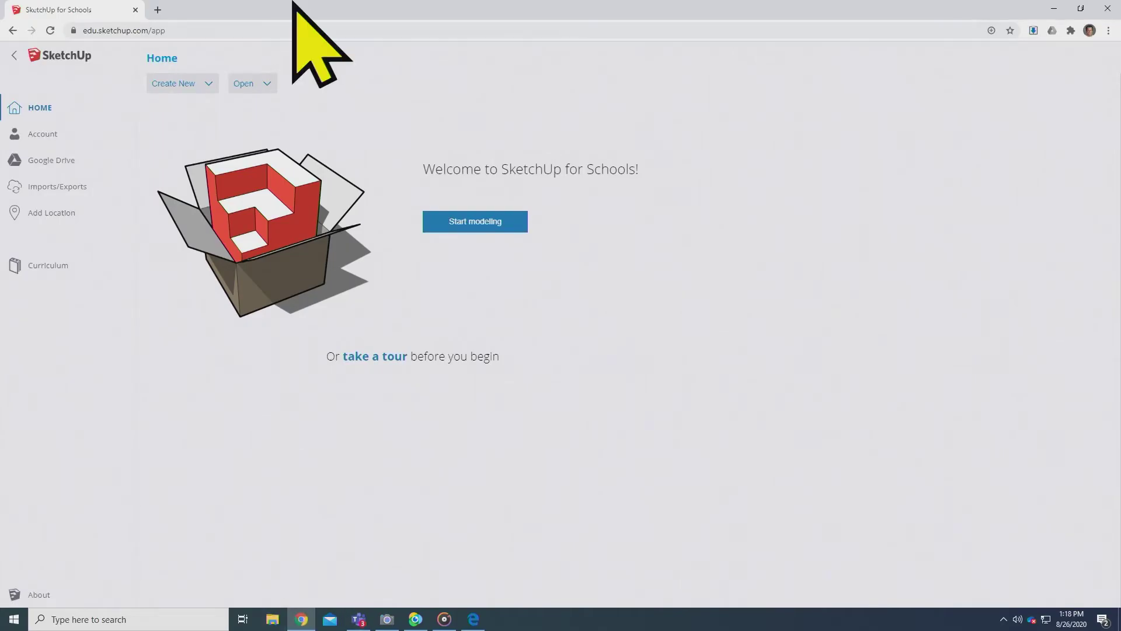
pyautogui.moveTo(290, 3); pyautogui.dragTo(1120, 274)
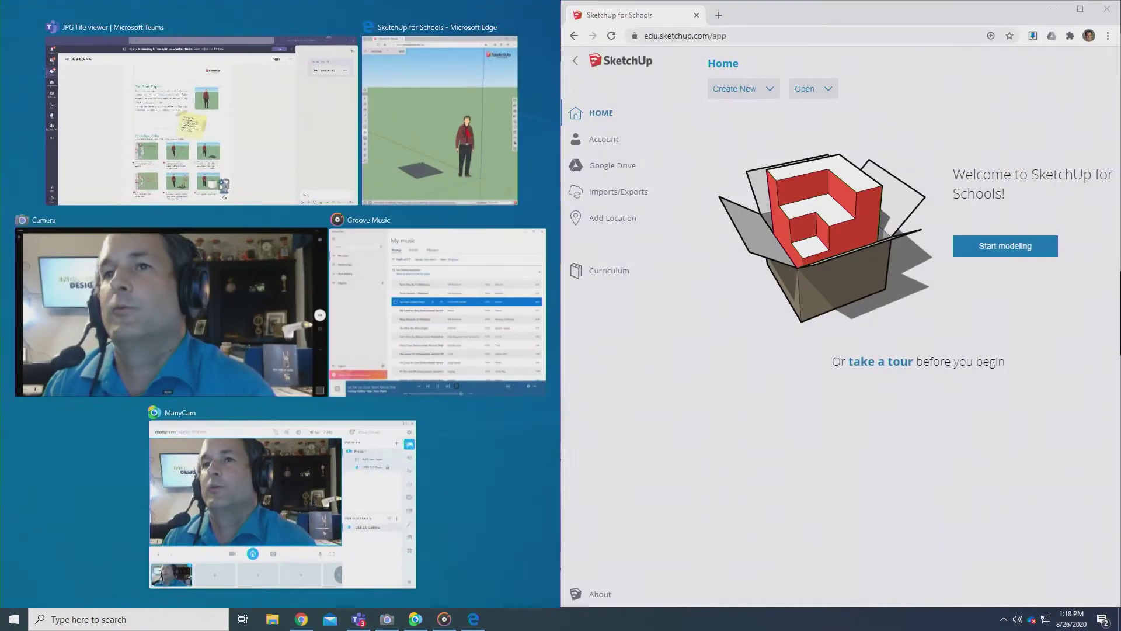
pyautogui.click(169, 108)
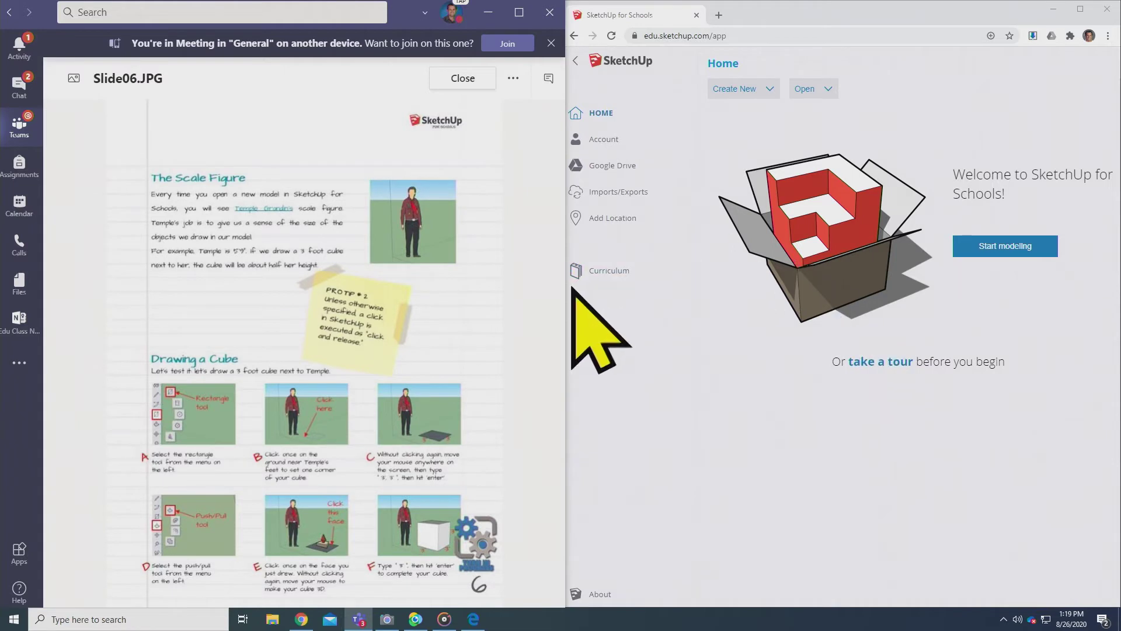
pyautogui.moveTo(566, 292); pyautogui.dragTo(451, 293)
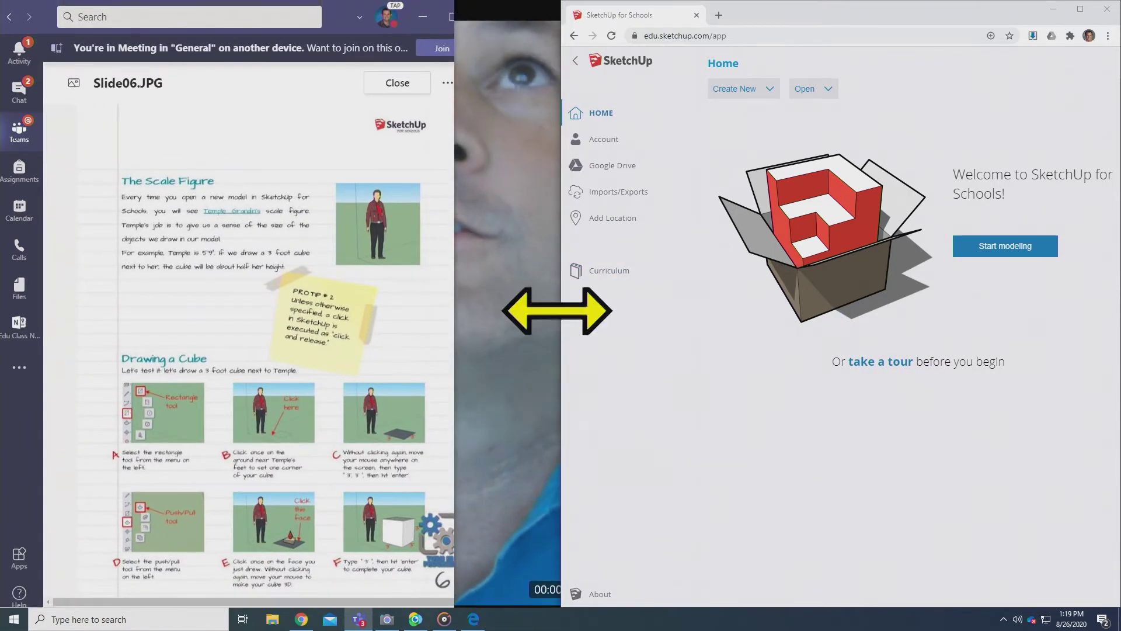
pyautogui.moveTo(560, 309); pyautogui.dragTo(455, 315)
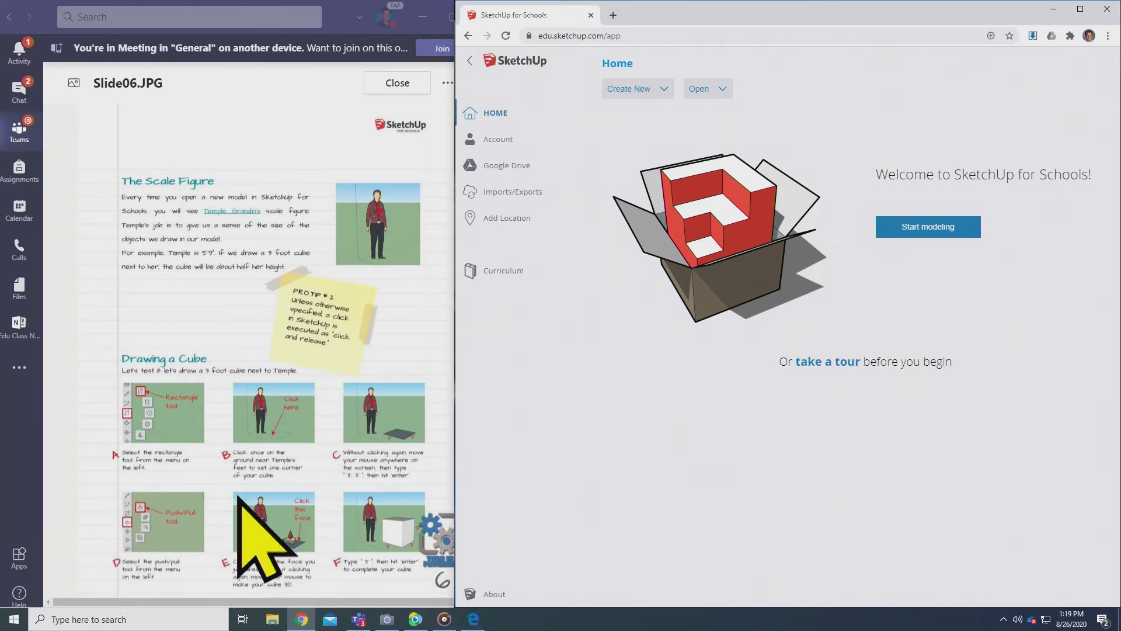
# Reopen Slide06.JPG in the 3 Sketchup Cell folder and adjust the Teams window width so the whole slide fits beside SketchUp.
pyautogui.click(394, 84)
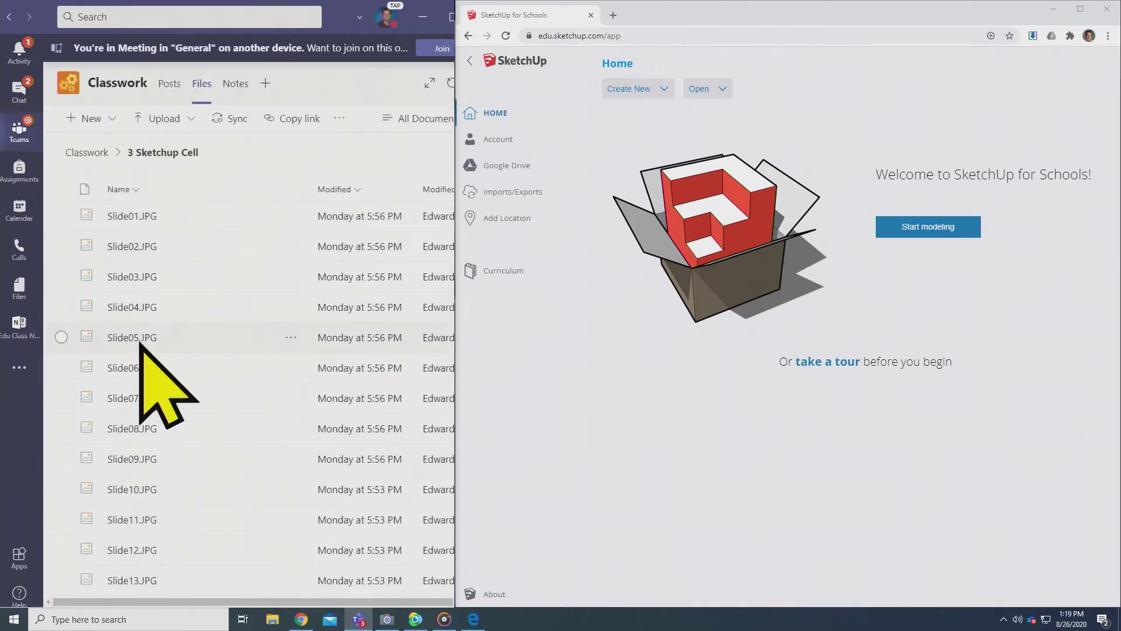
pyautogui.click(132, 369)
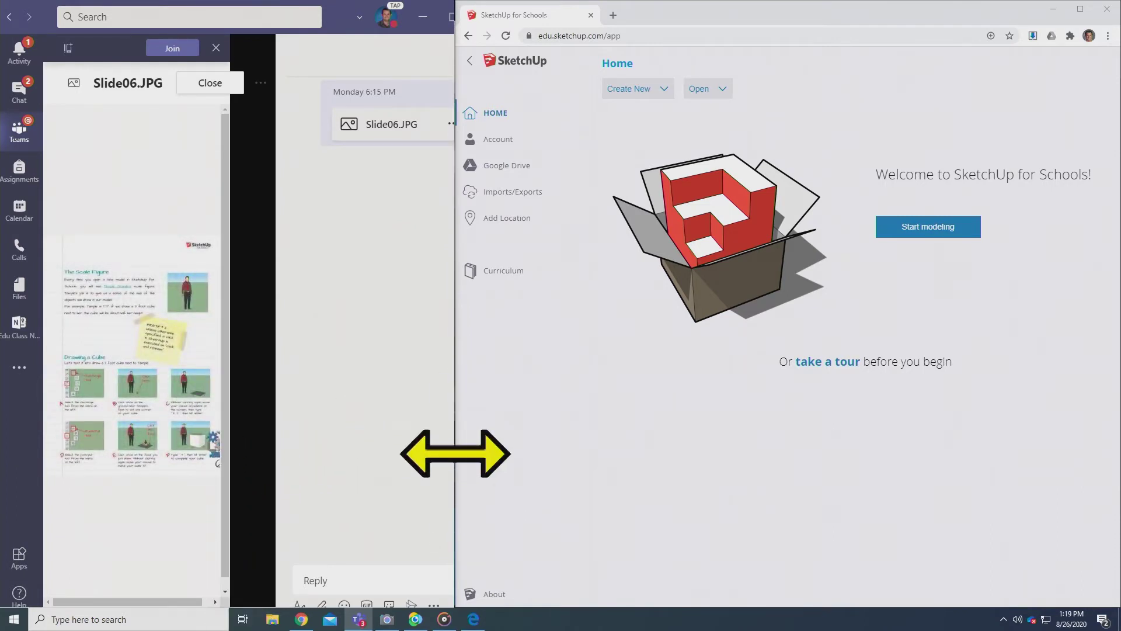
pyautogui.moveTo(453, 456)
pyautogui.mouseDown()
pyautogui.moveTo(668, 445)
pyautogui.moveTo(695, 461)
pyautogui.mouseUp()
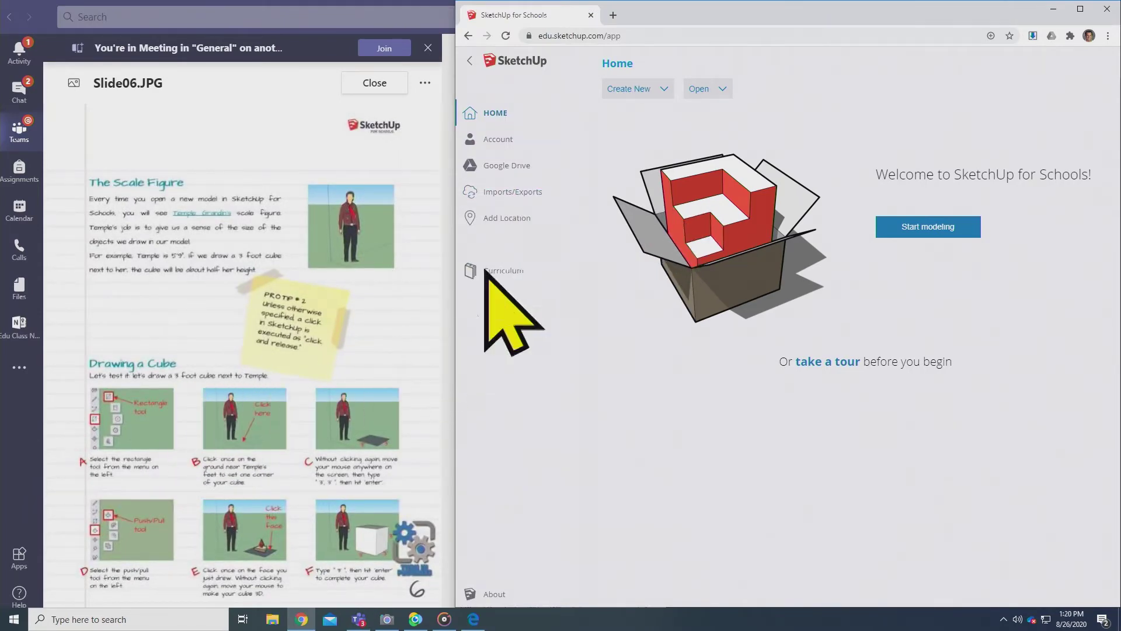
# Create a new model from the Simple Template - Millimeters.
pyautogui.click(633, 88)
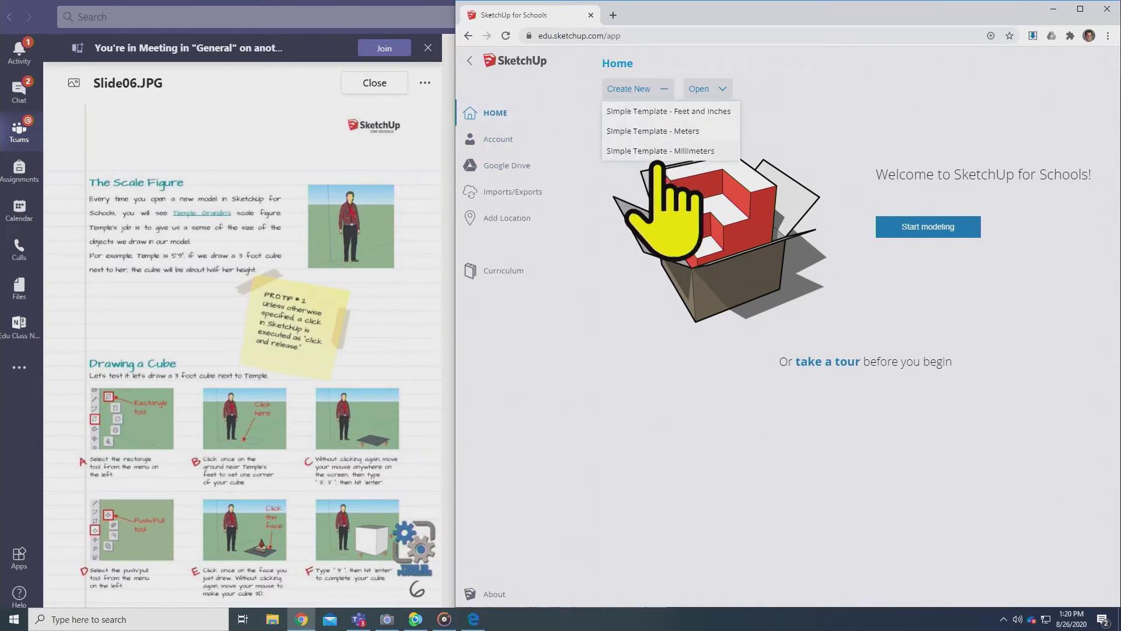
pyautogui.click(694, 151)
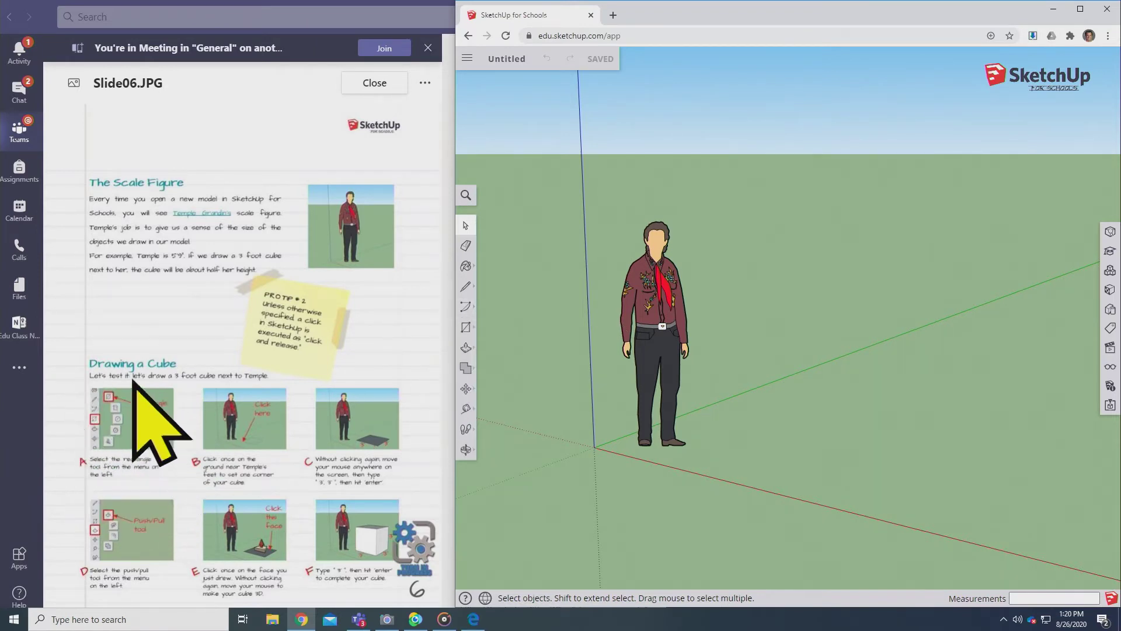
# Draw a 3' by 3' square with the Rectangle tool on the ground, starting near the scale figure's feet.
pyautogui.click(466, 328)
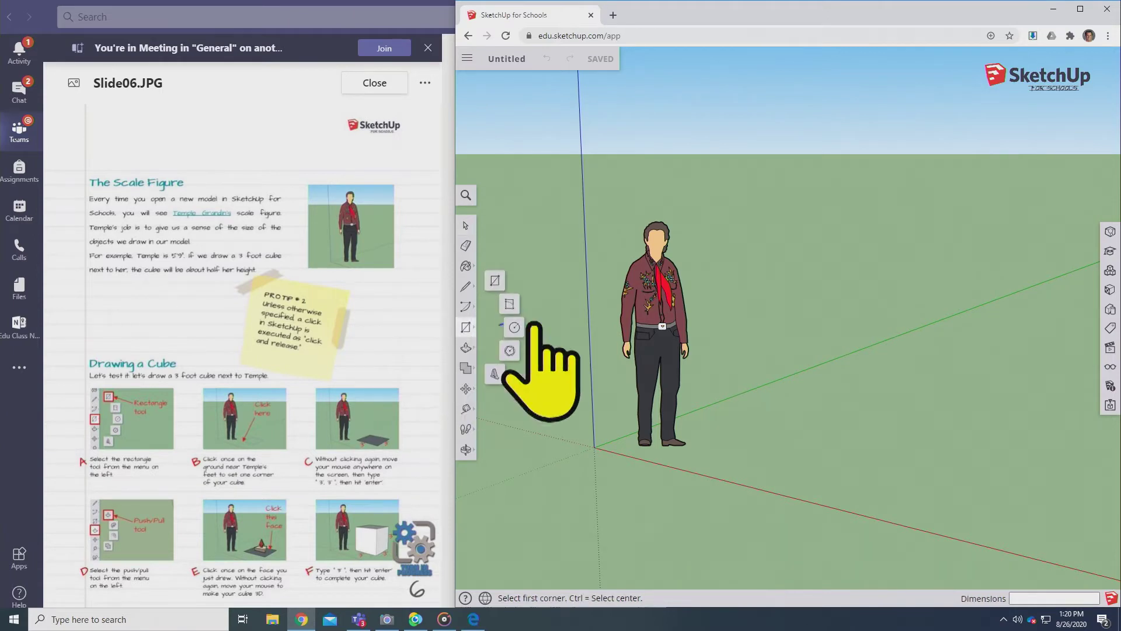
pyautogui.click(496, 279)
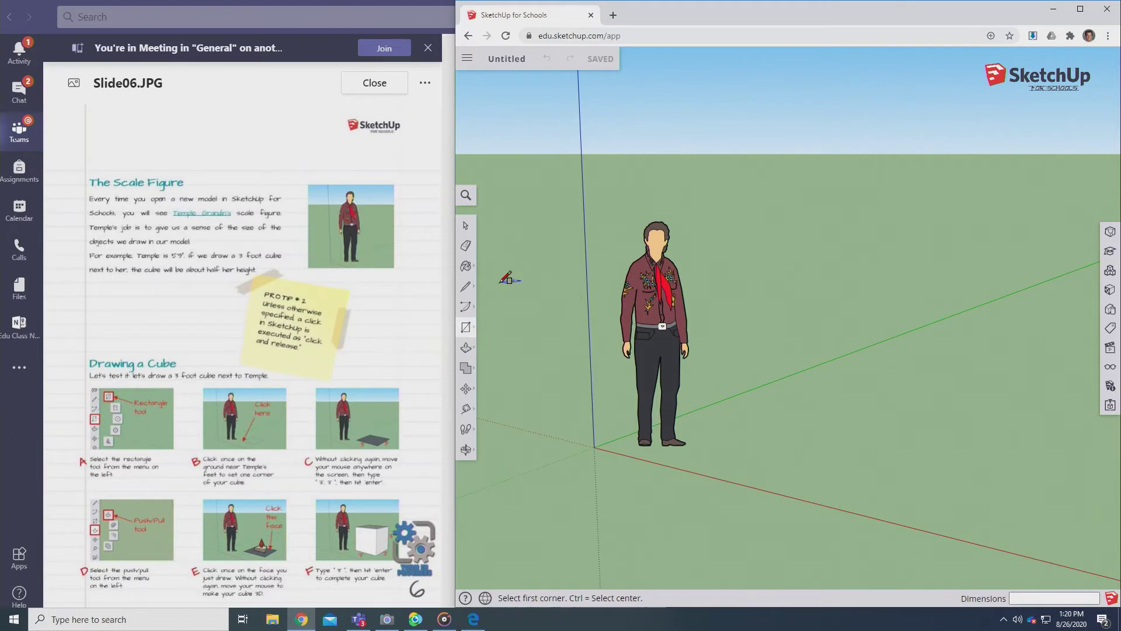
pyautogui.click(466, 327)
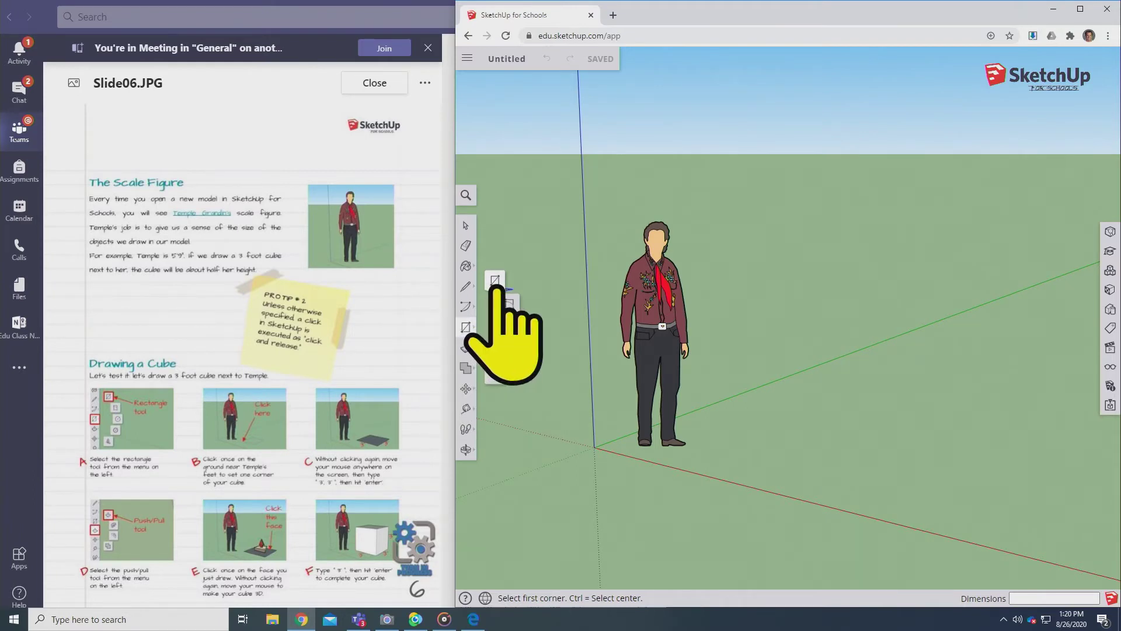
pyautogui.click(495, 281)
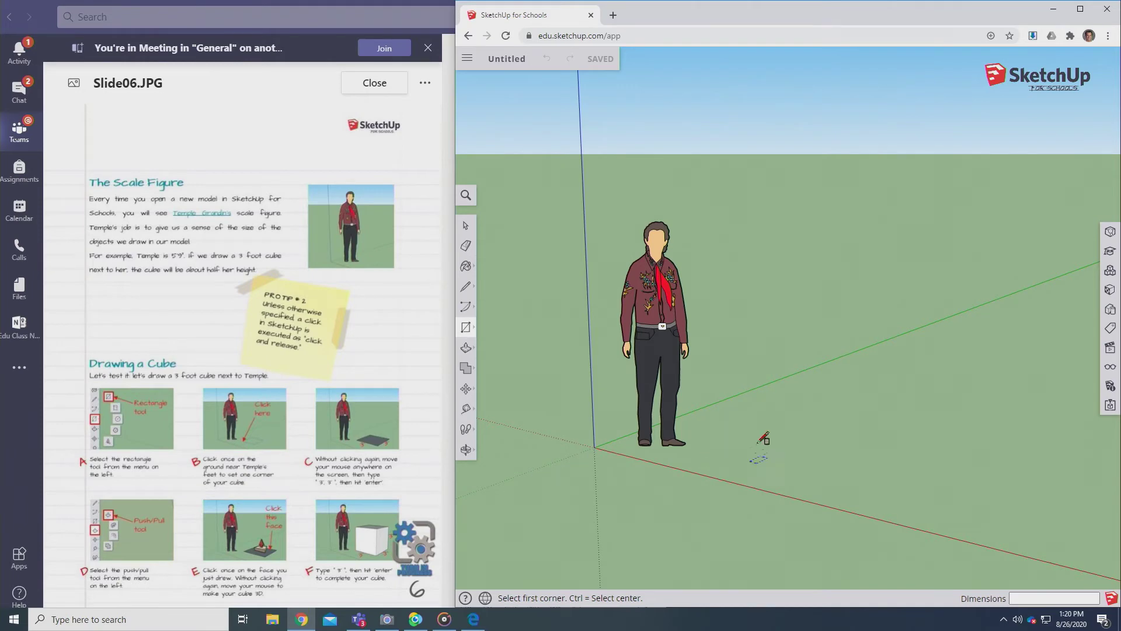
pyautogui.click(725, 447)
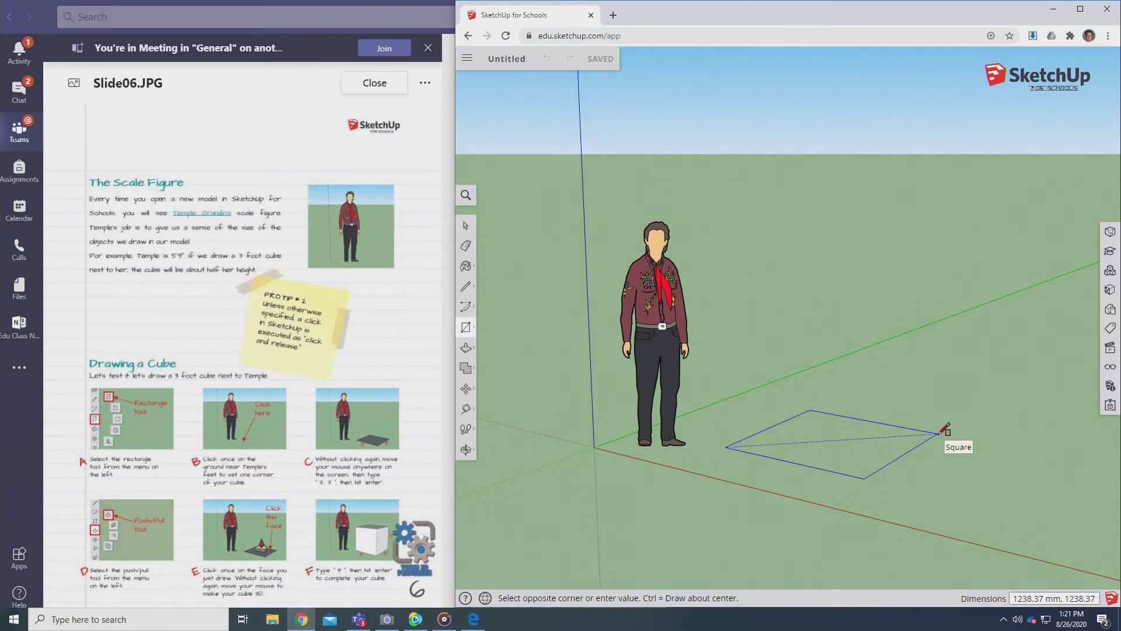
pyautogui.write("3',3")
pyautogui.press('Return')
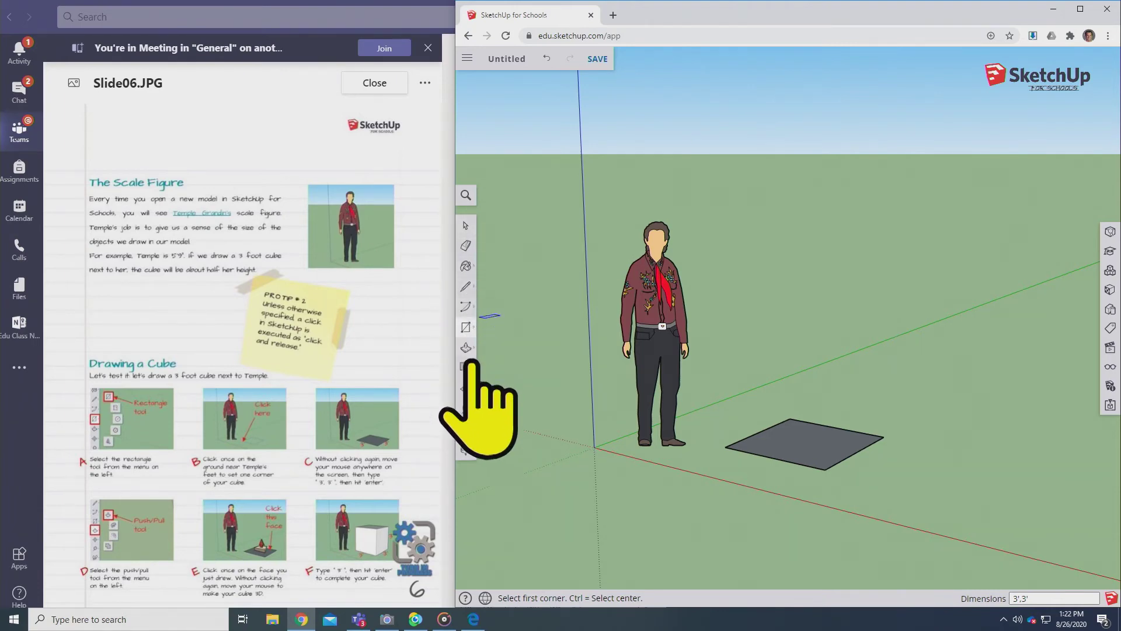
# Orbit around the scale figure and the ground square down to an edge-on view at ground level.
pyautogui.click(466, 451)
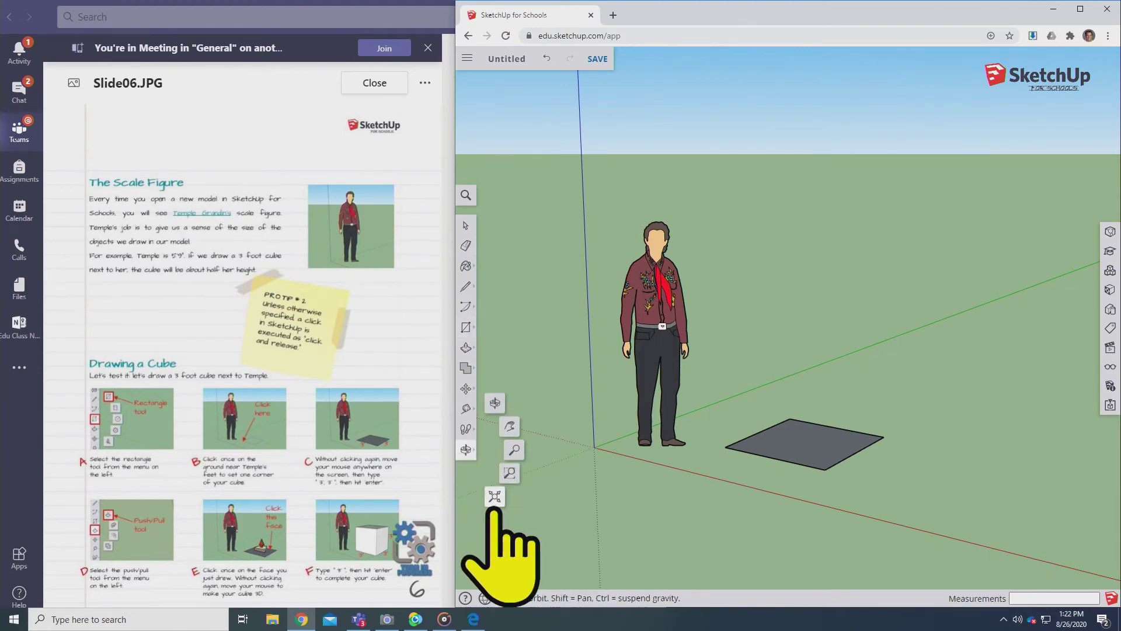
pyautogui.click(496, 403)
pyautogui.moveTo(896, 499); pyautogui.dragTo(573, 414)
pyautogui.moveTo(899, 407); pyautogui.dragTo(587, 453)
pyautogui.moveTo(838, 396); pyautogui.dragTo(710, 420)
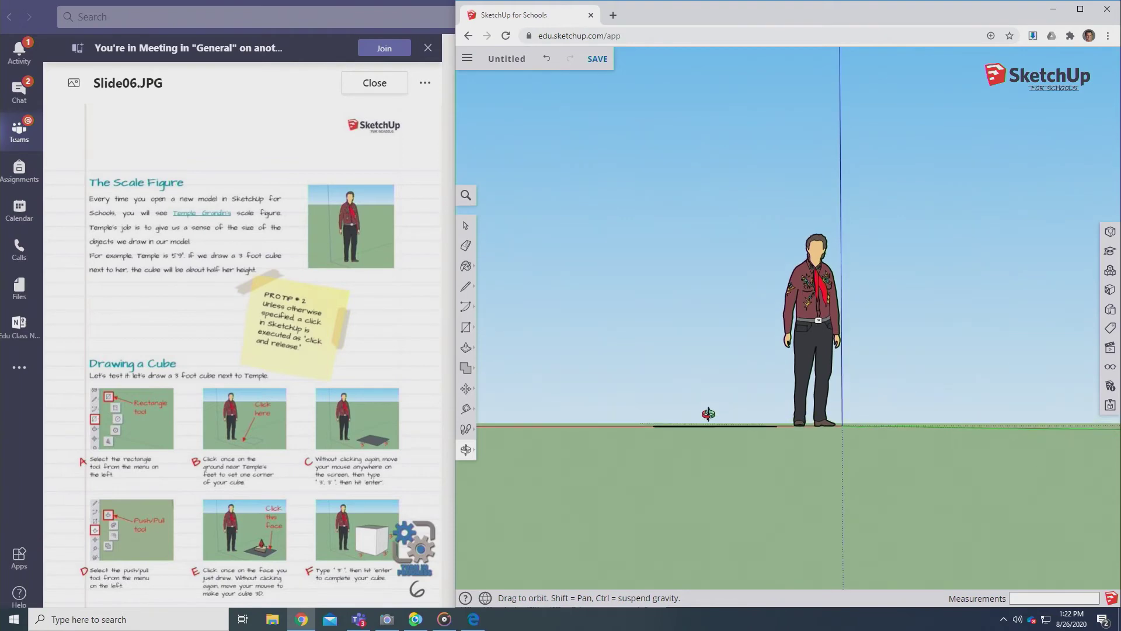